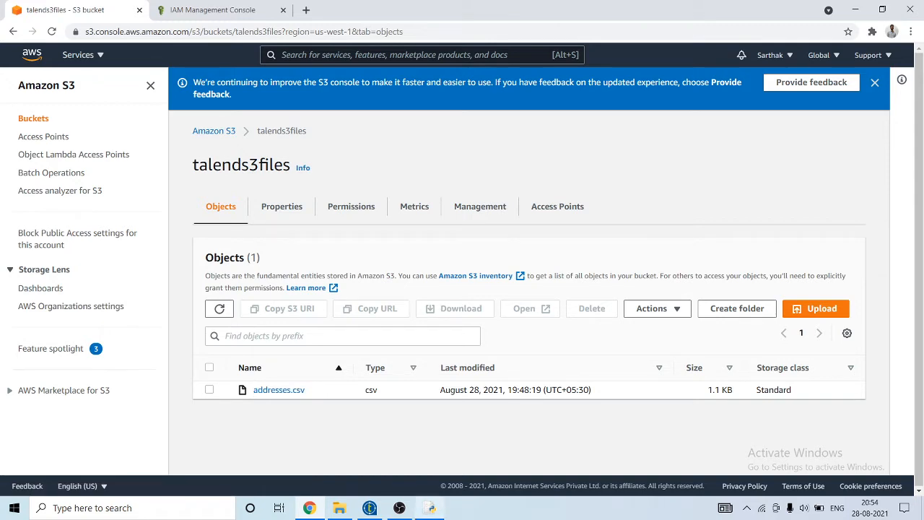
# Step: Open the process.py script and review the output file name in its to_csv call
pyautogui.click(430, 507)
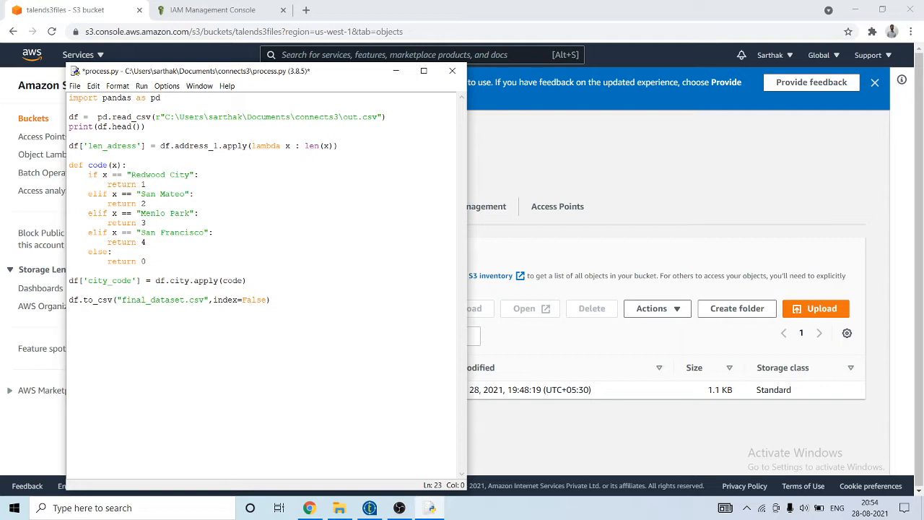
pyautogui.moveTo(121, 300); pyautogui.dragTo(204, 299)
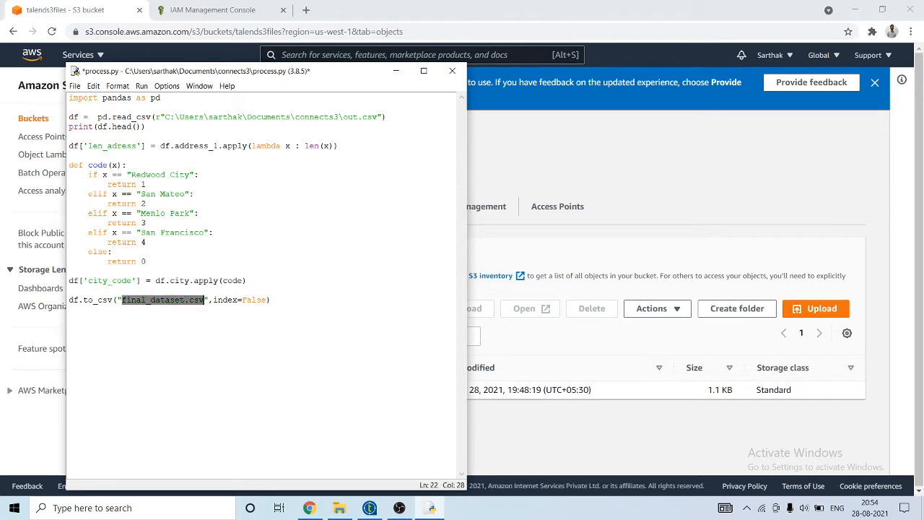
pyautogui.click(577, 431)
# Step: Switch to Talend Open Studio and add a tS3Connection component near the left edge of the demo1 job canvas
pyautogui.click(854, 10)
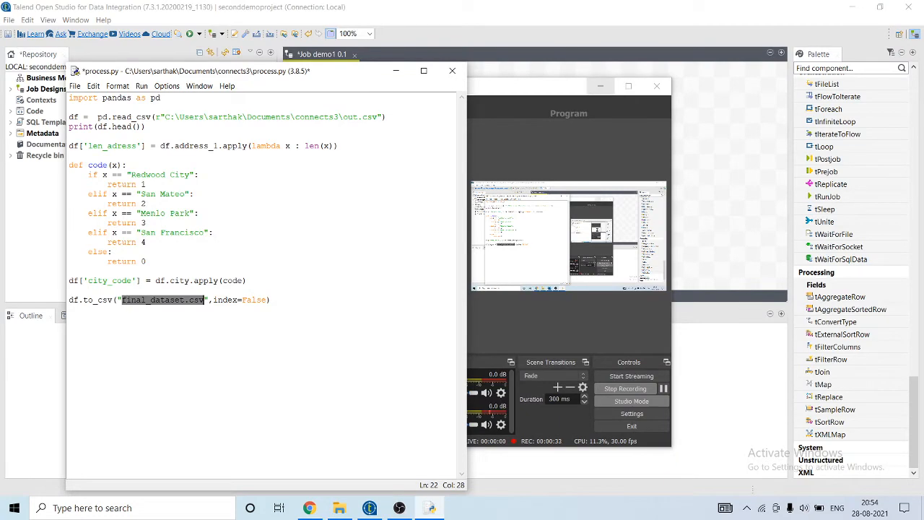
pyautogui.click(600, 86)
pyautogui.click(396, 70)
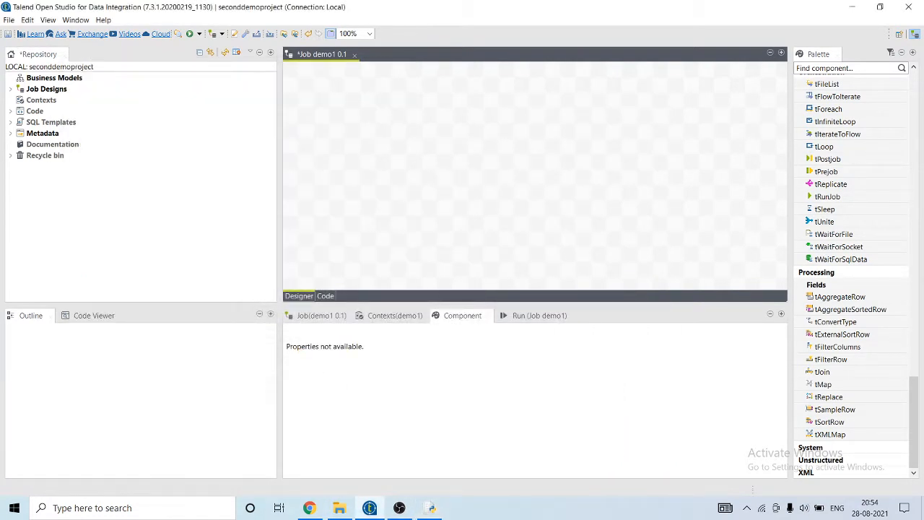
pyautogui.write('ts3')
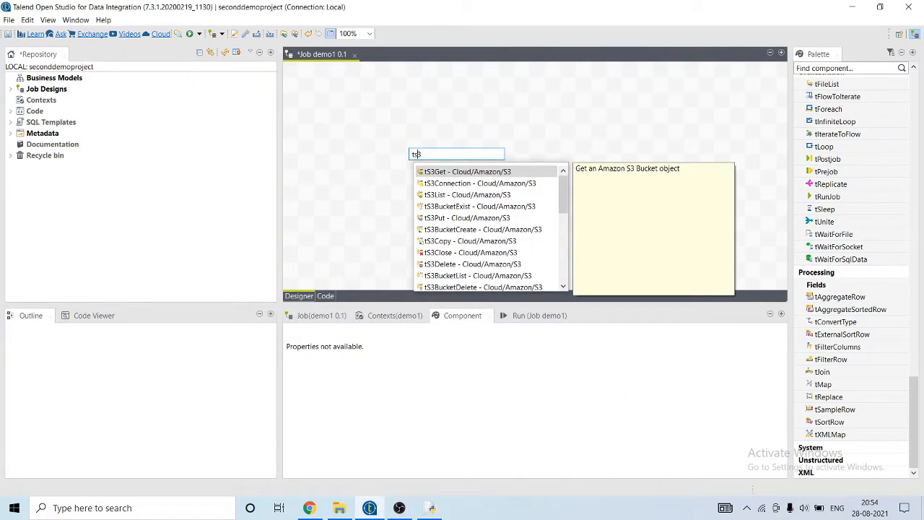
pyautogui.press('Down')
pyautogui.press('Return')
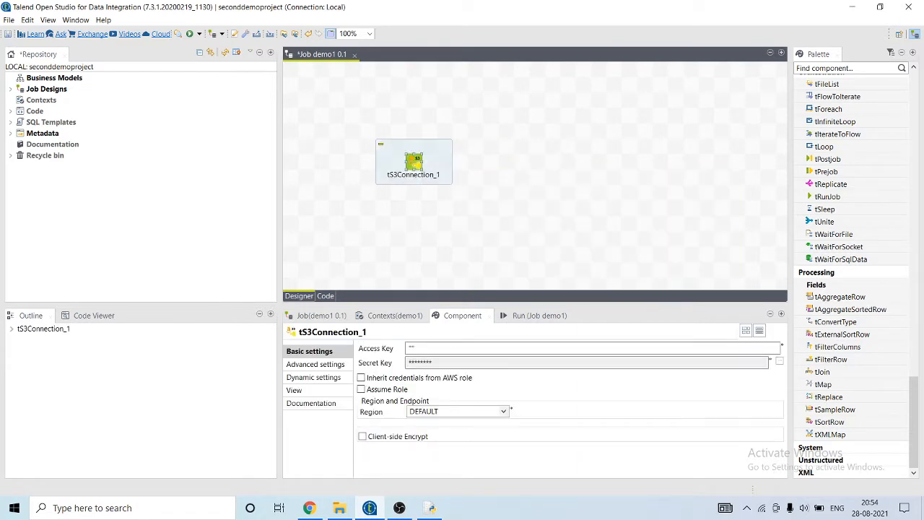
pyautogui.moveTo(414, 160); pyautogui.dragTo(336, 144)
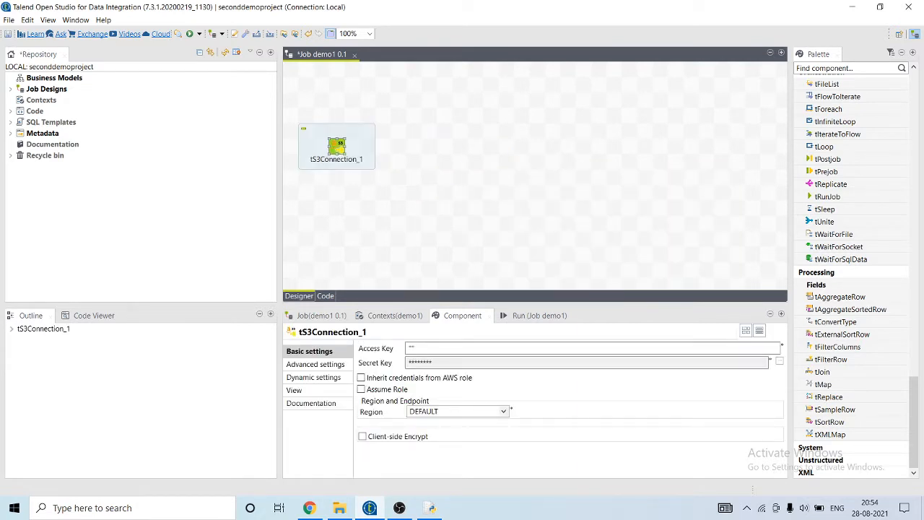
# Step: Copy the connects3talend user's access key ID from the IAM console and paste it as the tS3Connection access key
pyautogui.click(410, 348)
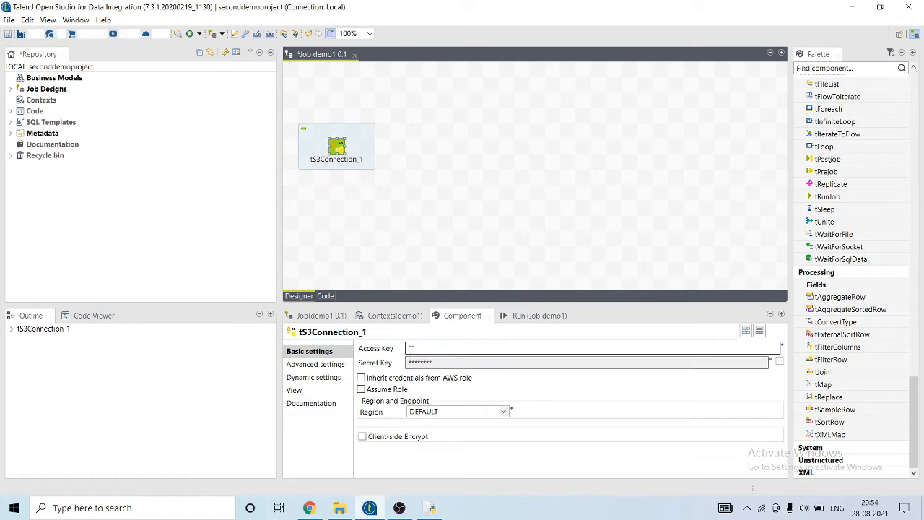
pyautogui.click(309, 507)
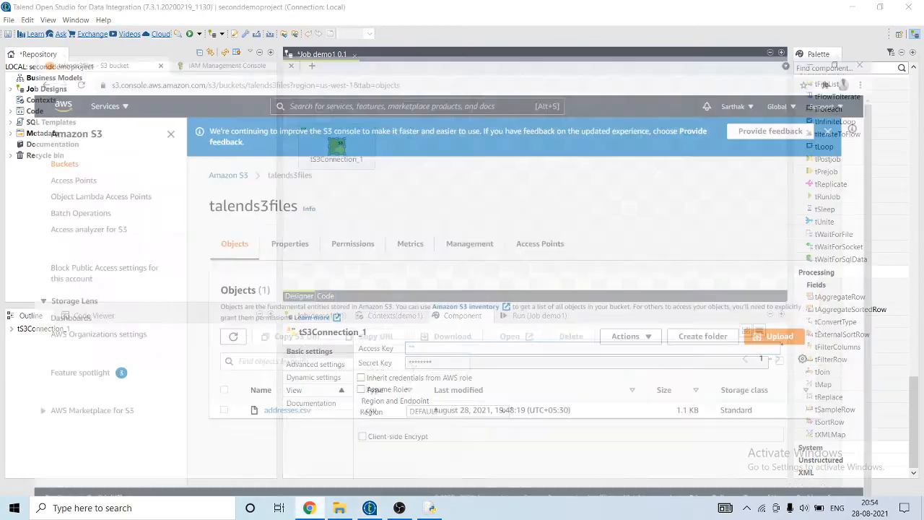
pyautogui.hotkey('ctrl', 'Tab')
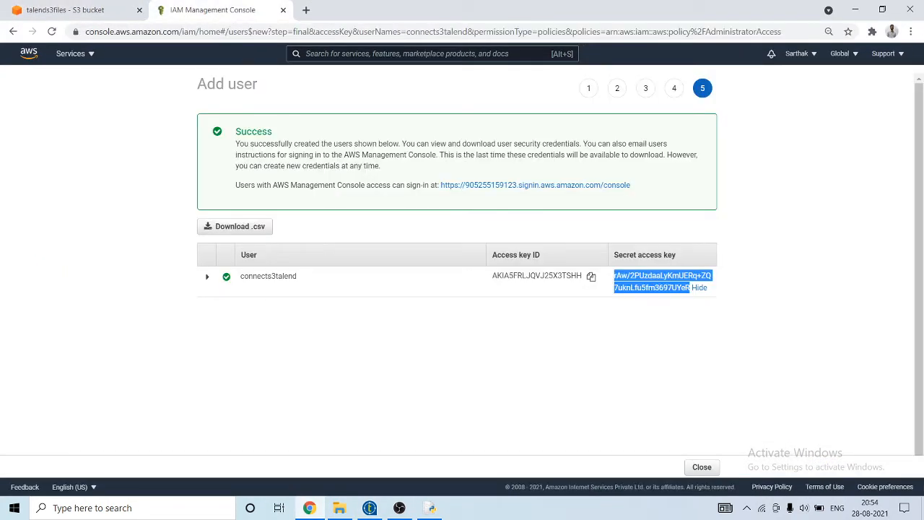
pyautogui.rightClick(516, 277)
pyautogui.press('Escape')
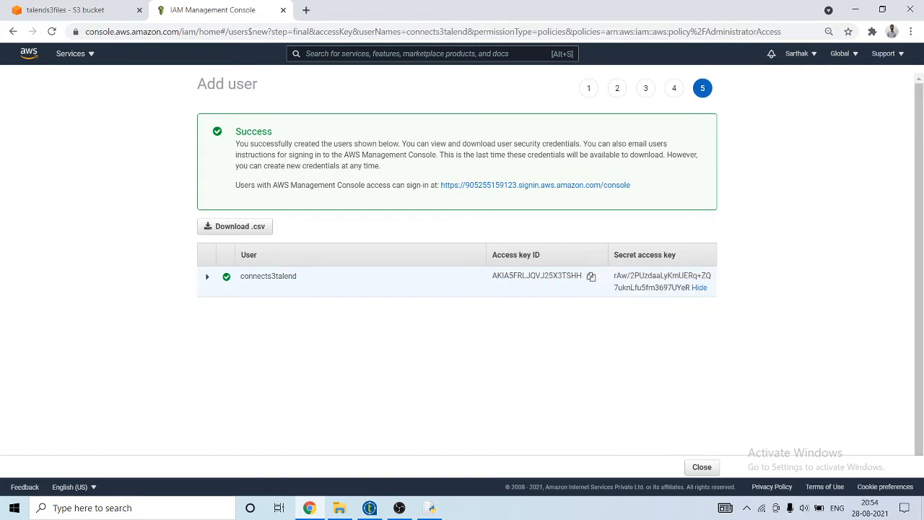
pyautogui.click(591, 277)
pyautogui.click(591, 277)
pyautogui.click(430, 507)
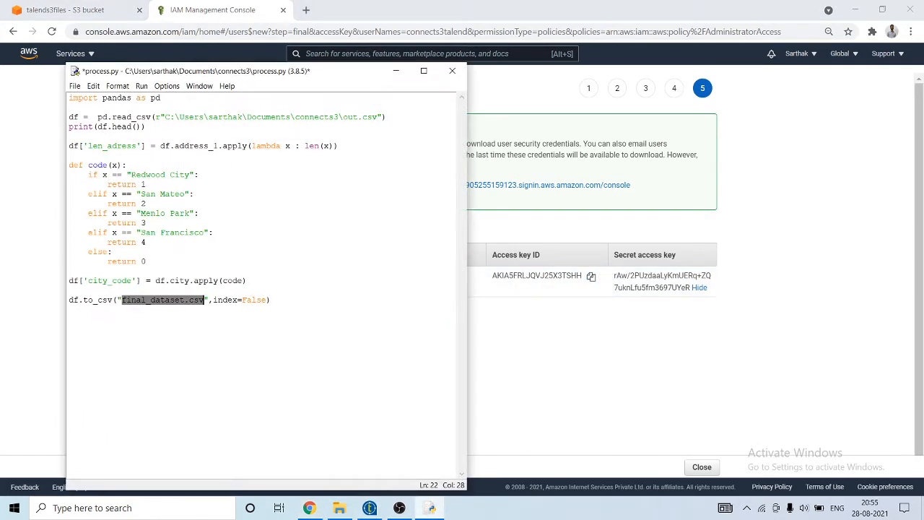
pyautogui.click(430, 508)
pyautogui.click(368, 508)
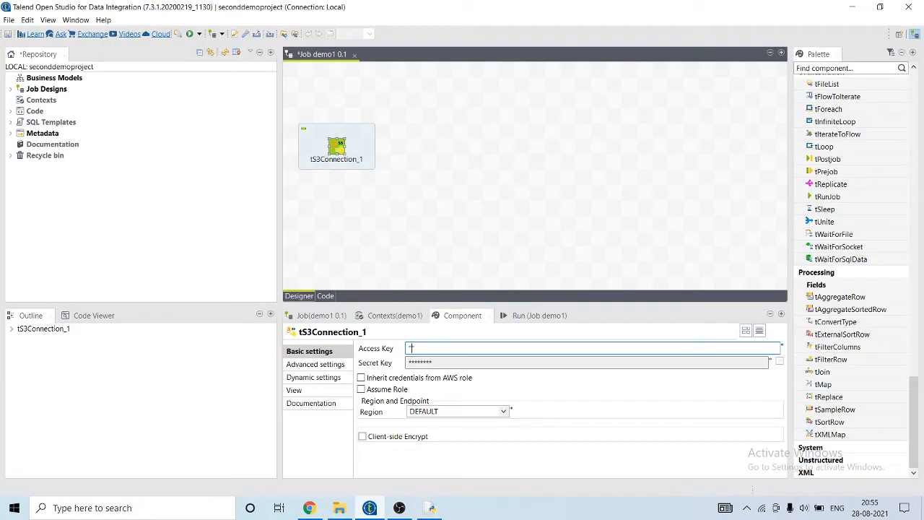
pyautogui.click(411, 348)
pyautogui.hotkey('ctrl', 'v')
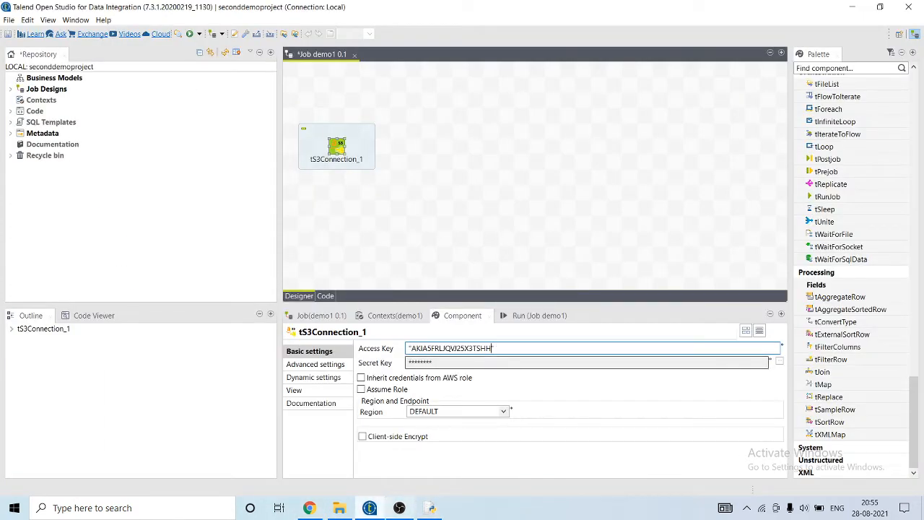
# Step: Copy the user's secret access key from the IAM console and paste it between the quotes as the tS3Connection secret key
pyautogui.click(309, 508)
pyautogui.doubleClick(663, 275)
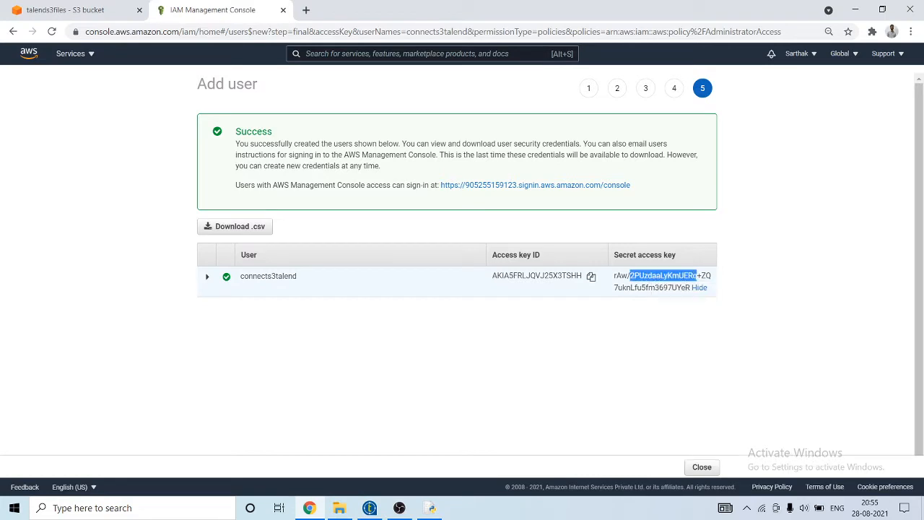
pyautogui.tripleClick(663, 275)
pyautogui.rightClick(620, 289)
pyautogui.click(639, 293)
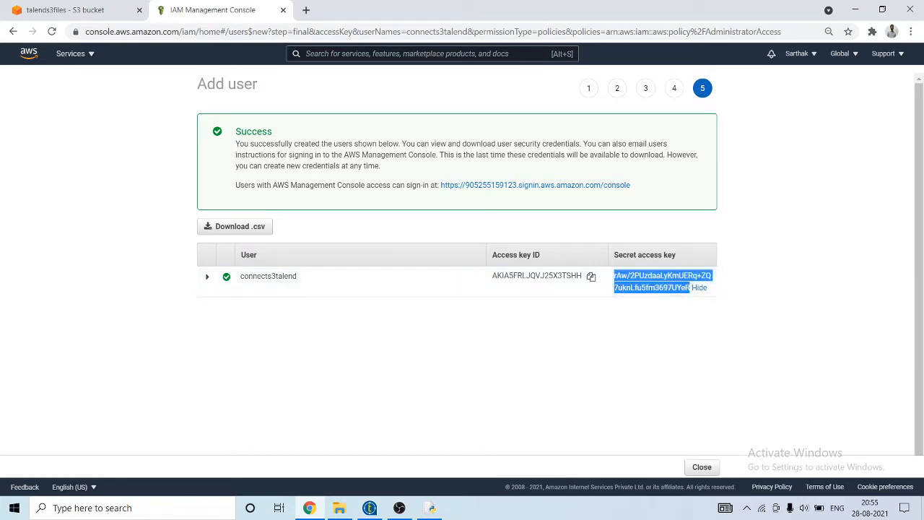
pyautogui.click(369, 508)
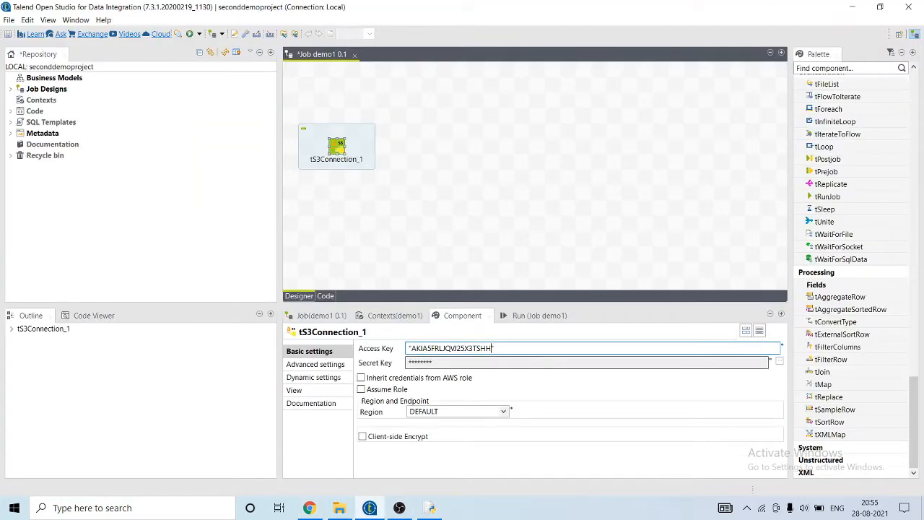
pyautogui.click(548, 362)
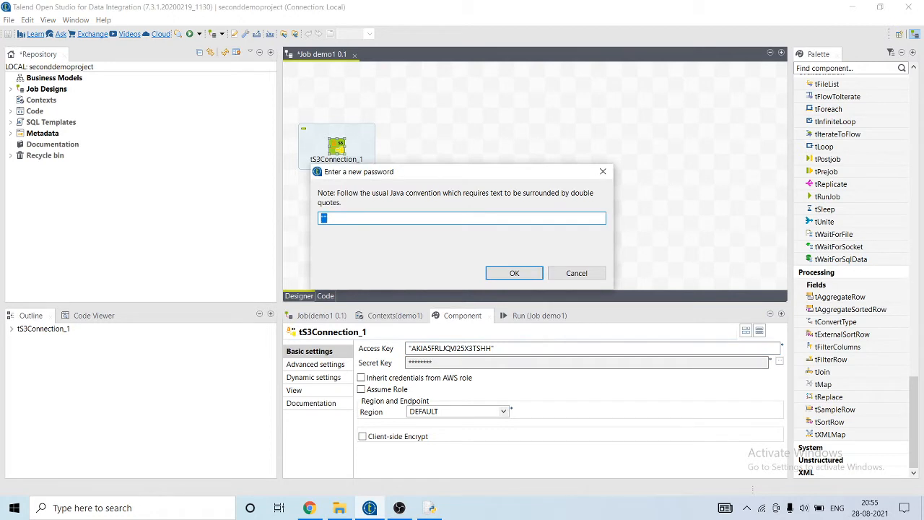
pyautogui.click(324, 218)
pyautogui.hotkey('ctrl', 'v')
pyautogui.click(514, 273)
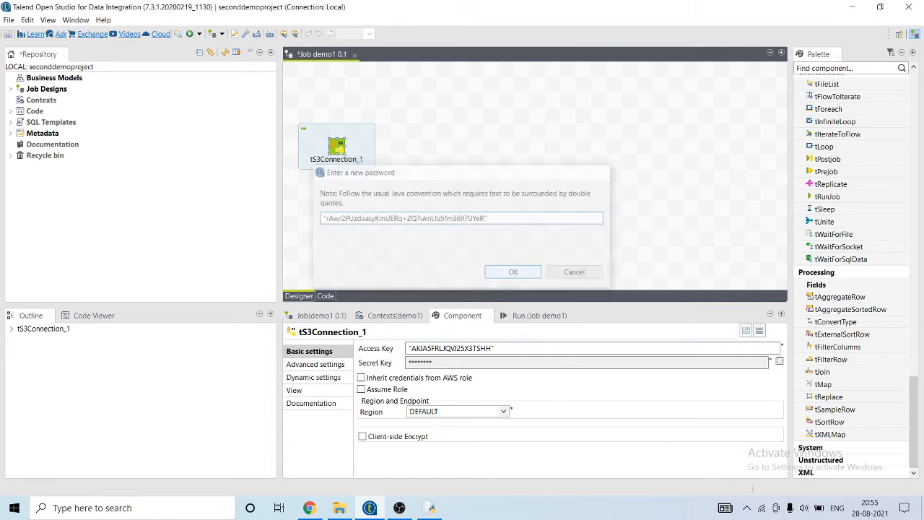
# Step: Set the S3 connection's region to US West (N. California)
pyautogui.click(503, 411)
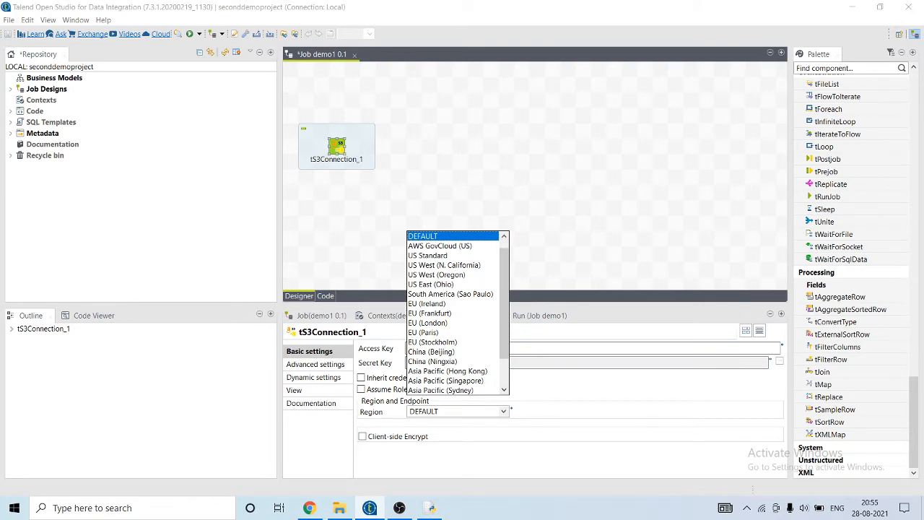
pyautogui.click(444, 265)
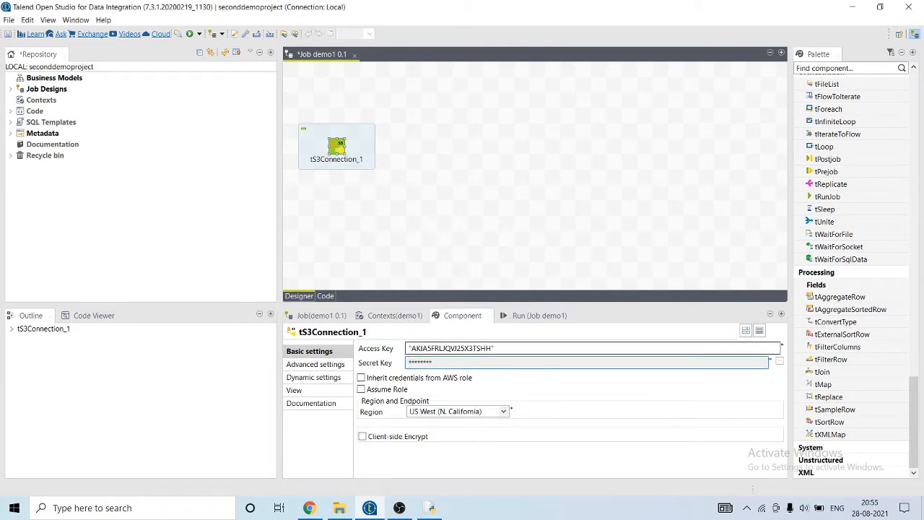
pyautogui.scroll(1, 457, 411)
pyautogui.click(503, 411)
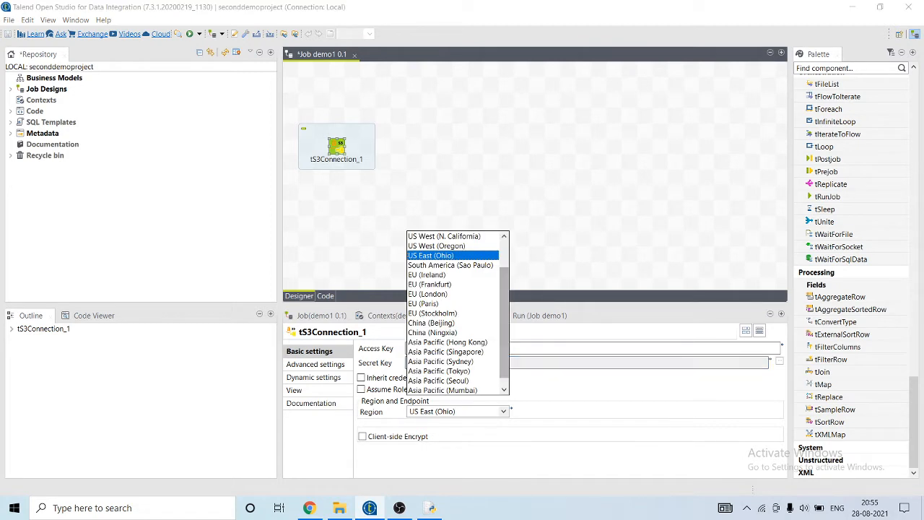
pyautogui.scroll(2, 457, 313)
pyautogui.click(444, 274)
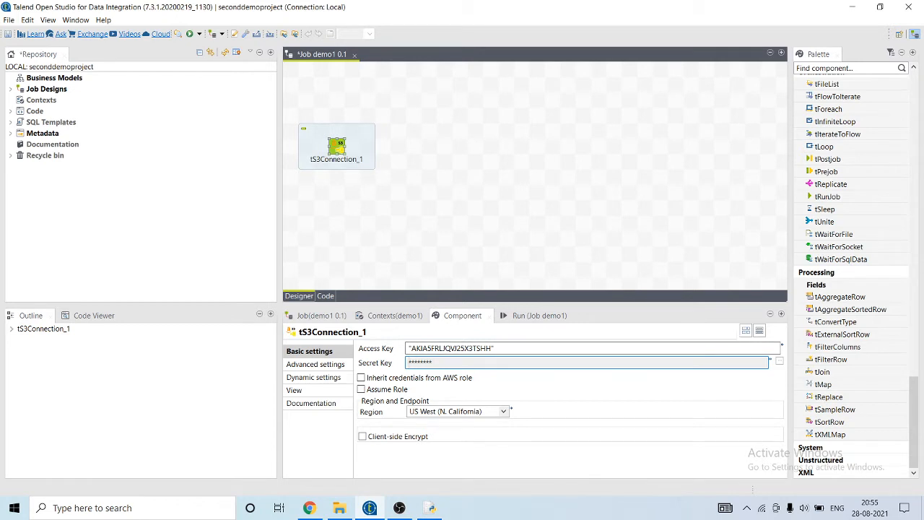
# Step: Add a tS3Get component to the right of tS3Connection_1 on the job canvas
pyautogui.click(479, 194)
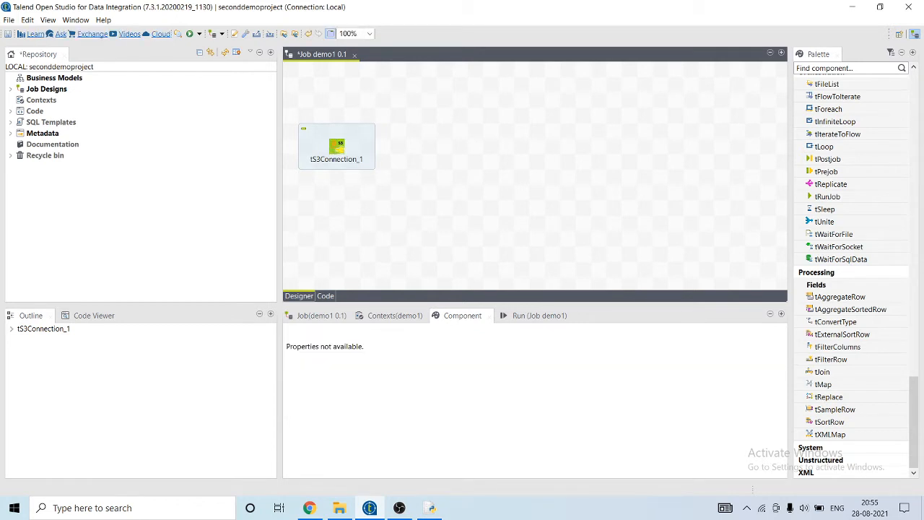
pyautogui.write('t')
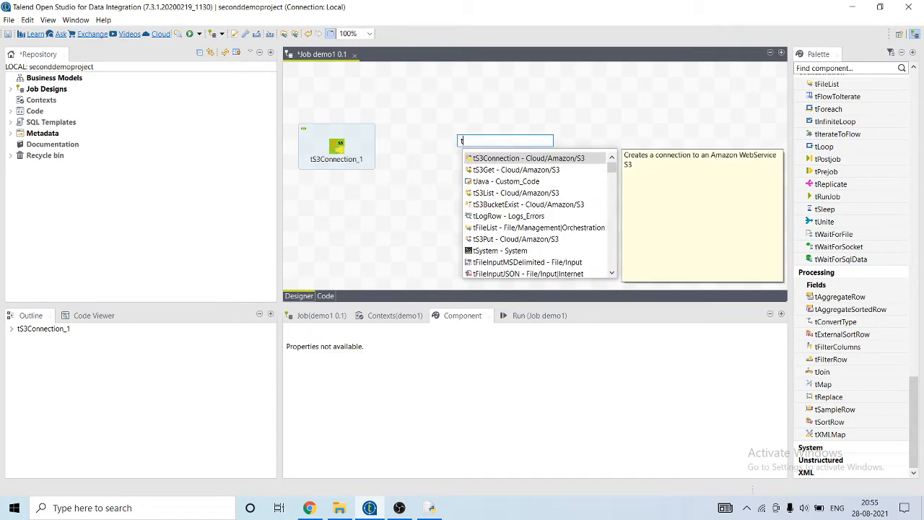
pyautogui.write('s3')
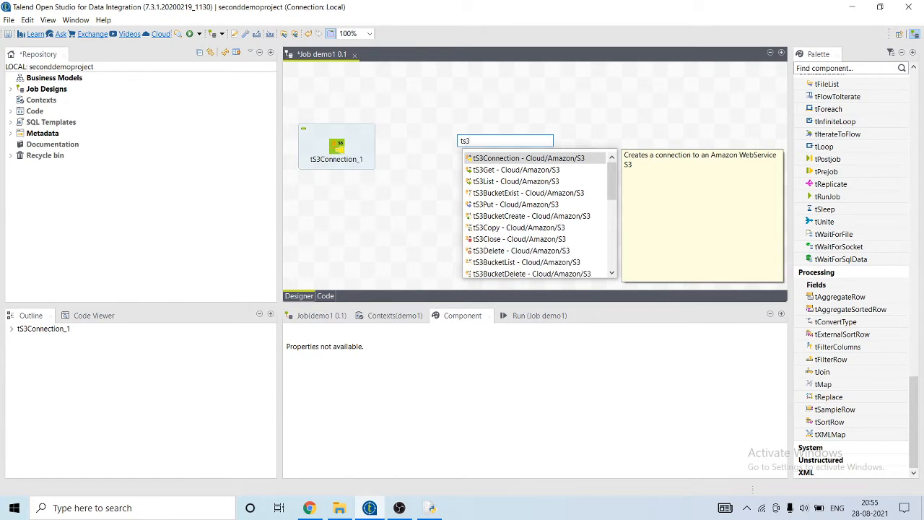
pyautogui.press('Down')
pyautogui.press('Return')
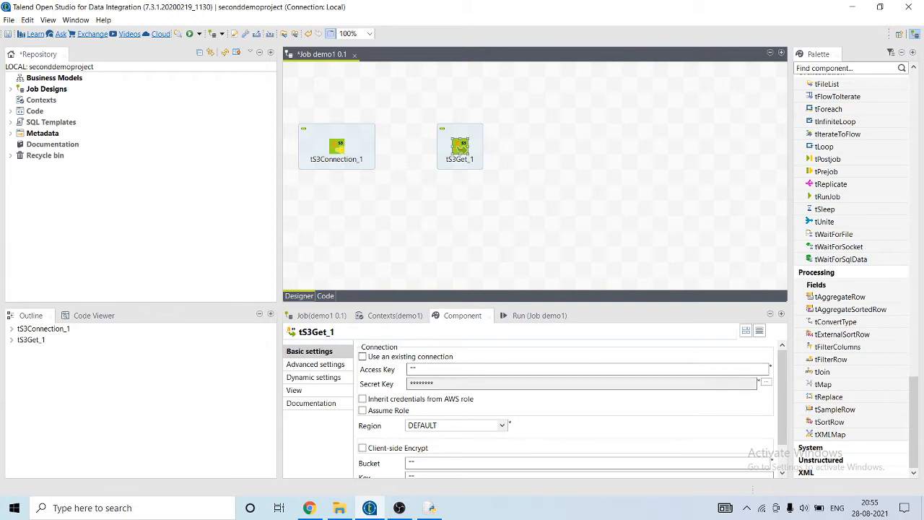
# Step: Link tS3Connection_1 to tS3Get_1 with an OnSubjobOk trigger
pyautogui.rightClick(336, 147)
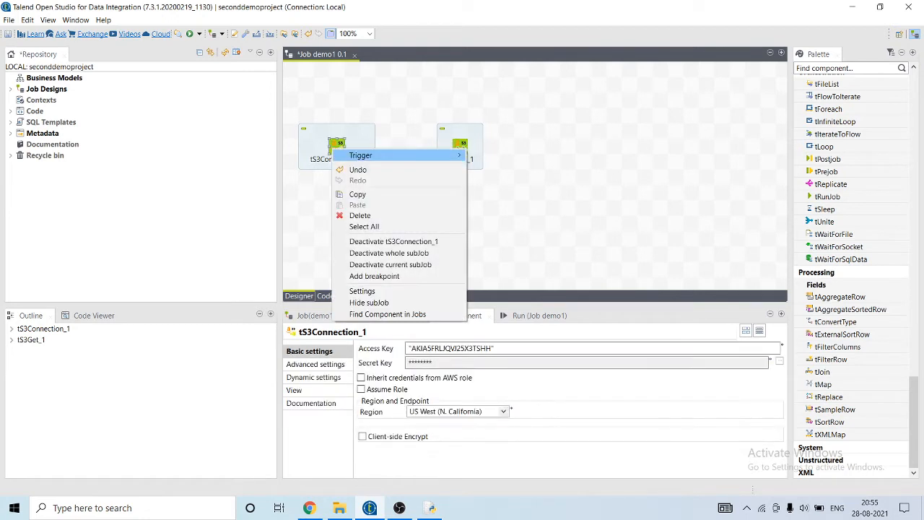
pyautogui.moveTo(361, 153)
pyautogui.click(498, 152)
pyautogui.click(461, 147)
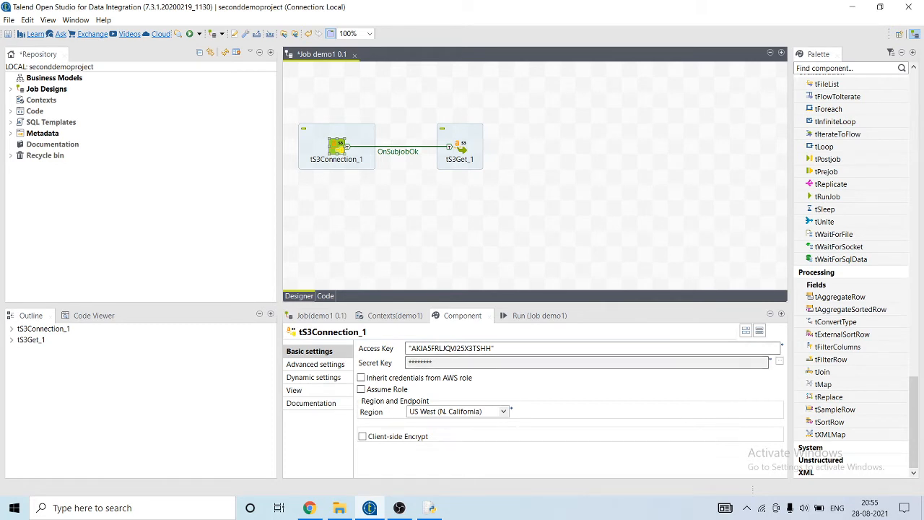
# Step: Make tS3Get_1 use the existing connection tS3Connection_1 and set its bucket to "talends3files", copied from the S3 console
pyautogui.click(461, 147)
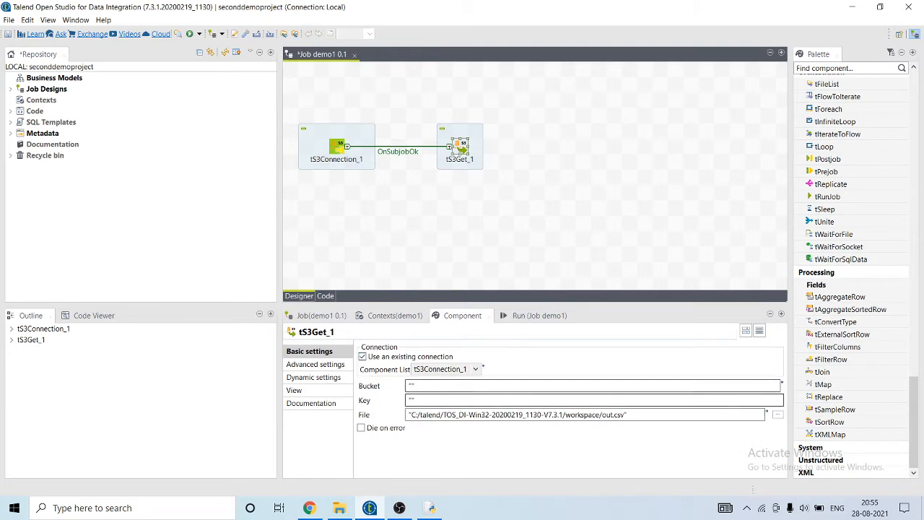
pyautogui.hotkey('alt', 'Tab')
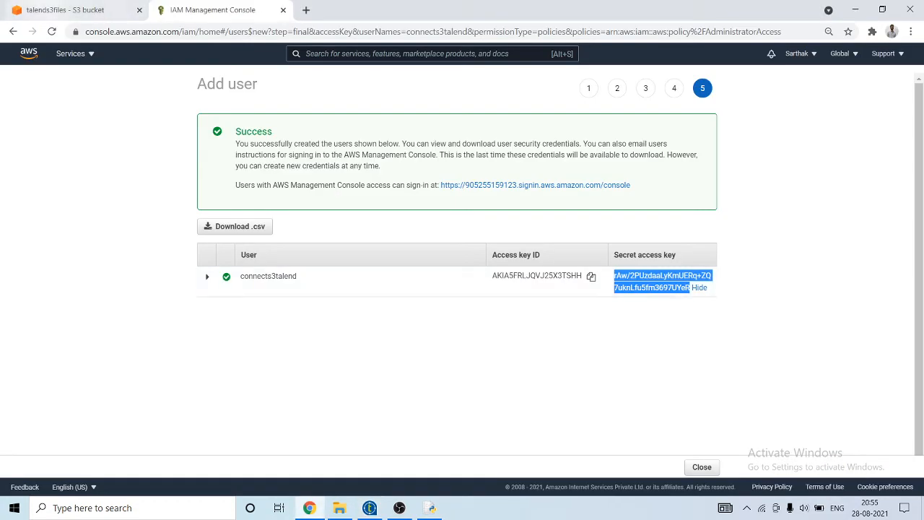
pyautogui.click(69, 10)
pyautogui.doubleClick(241, 165)
pyautogui.hotkey('ctrl', 'c')
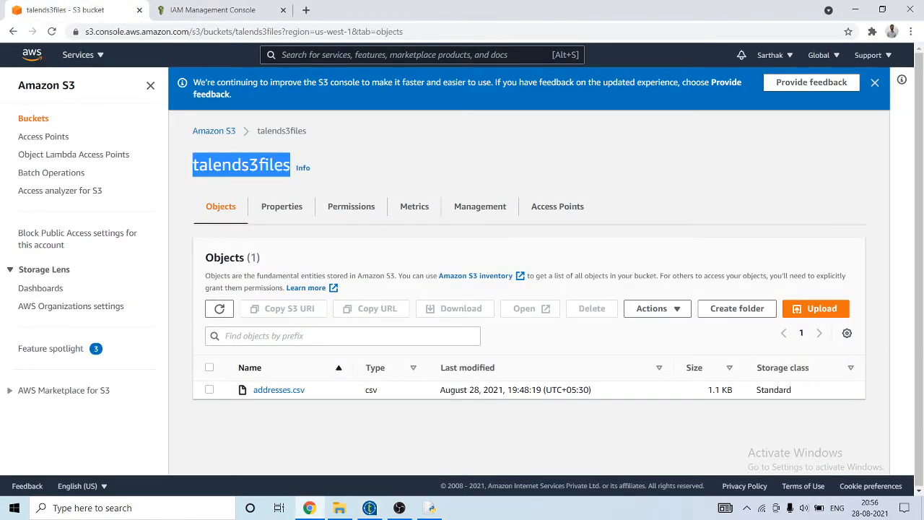
pyautogui.hotkey('alt', 'Tab')
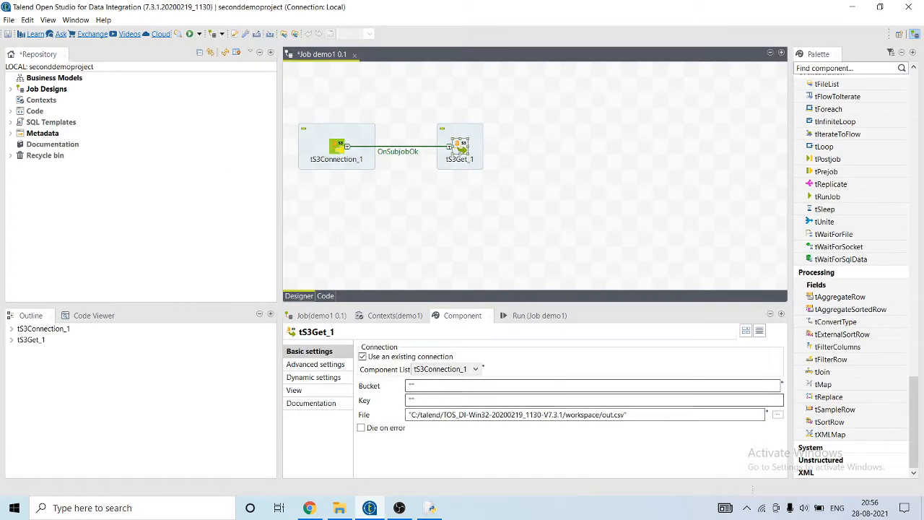
pyautogui.click(411, 385)
pyautogui.hotkey('ctrl', 'v')
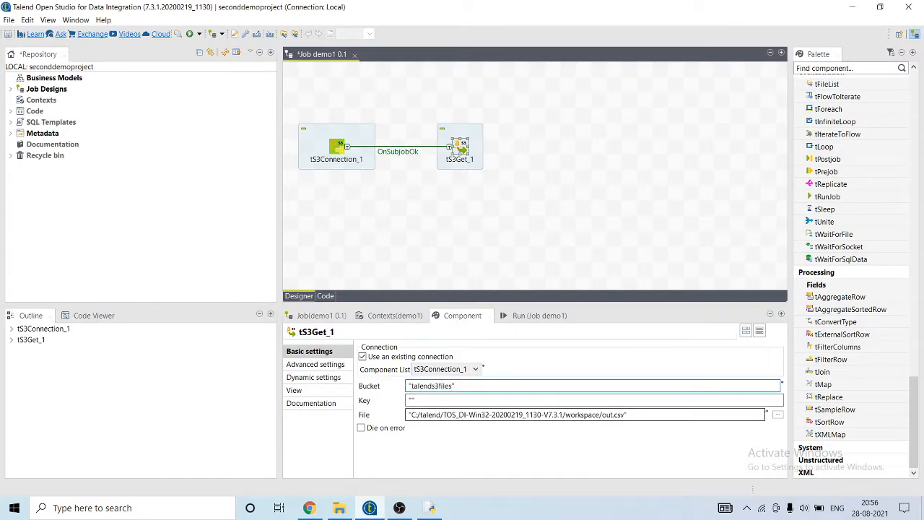
# Step: Set tS3Get_1's key to "addresses.csv", copied from the bucket's object list in the S3 console
pyautogui.hotkey('alt', 'Tab')
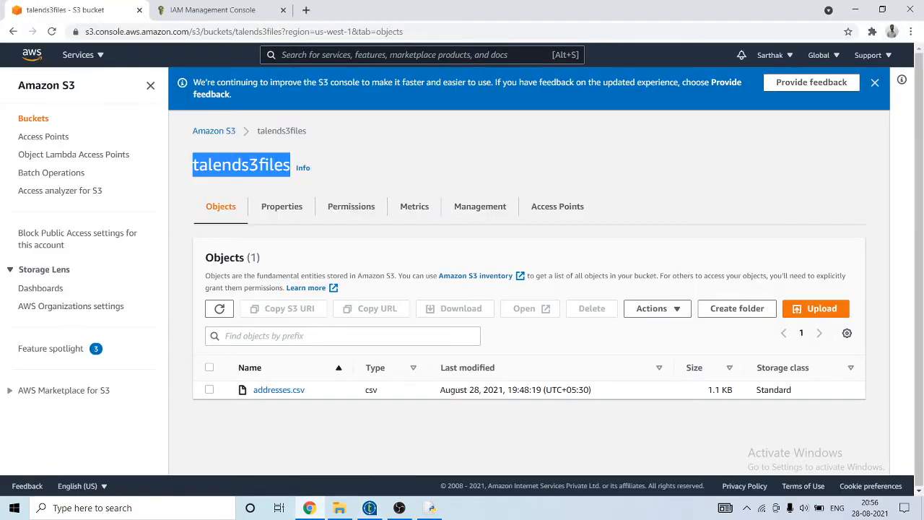
pyautogui.moveTo(306, 390); pyautogui.dragTo(253, 390)
pyautogui.hotkey('ctrl', 'c')
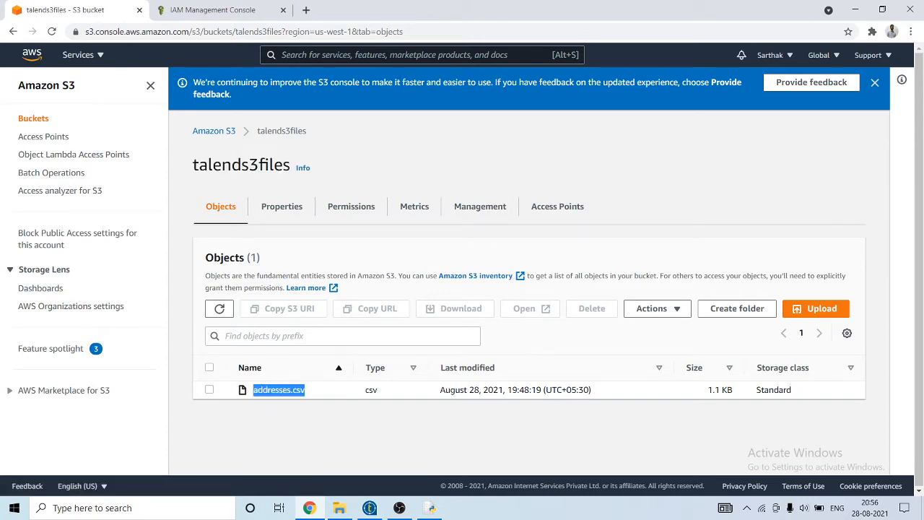
pyautogui.click(370, 507)
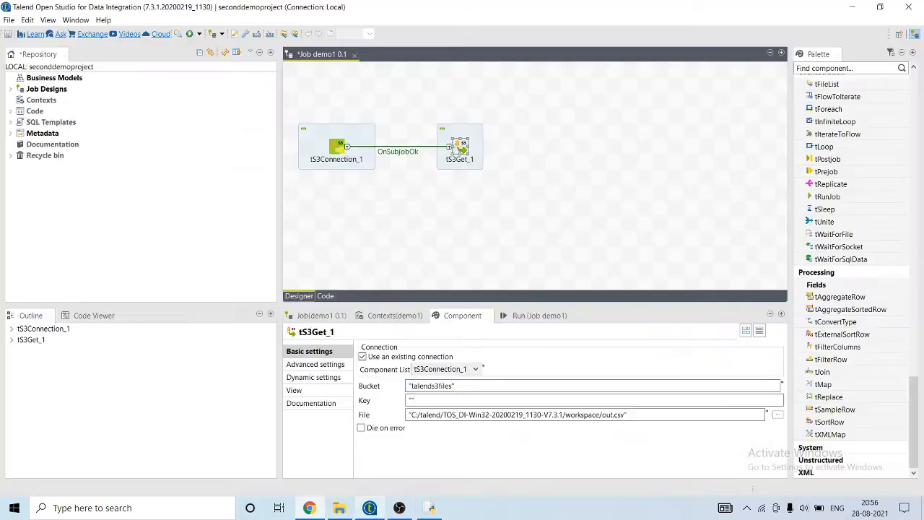
pyautogui.click(411, 400)
pyautogui.hotkey('ctrl', 'v')
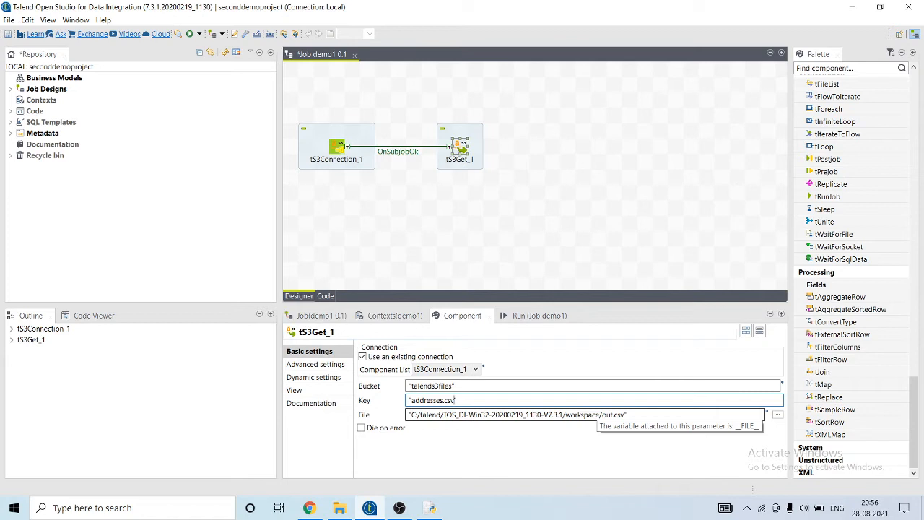
# Step: Set tS3Get_1's output file to out.csv in the Documents/connects3 folder
pyautogui.click(777, 415)
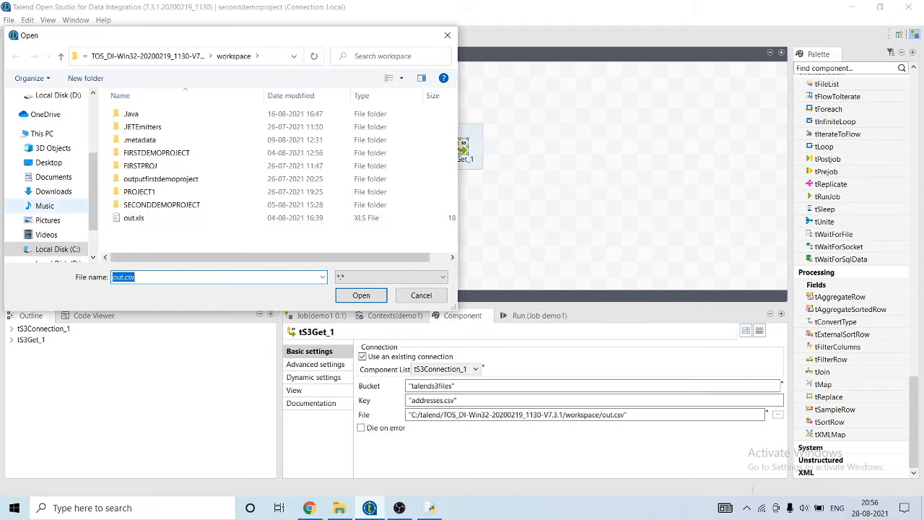
pyautogui.click(54, 177)
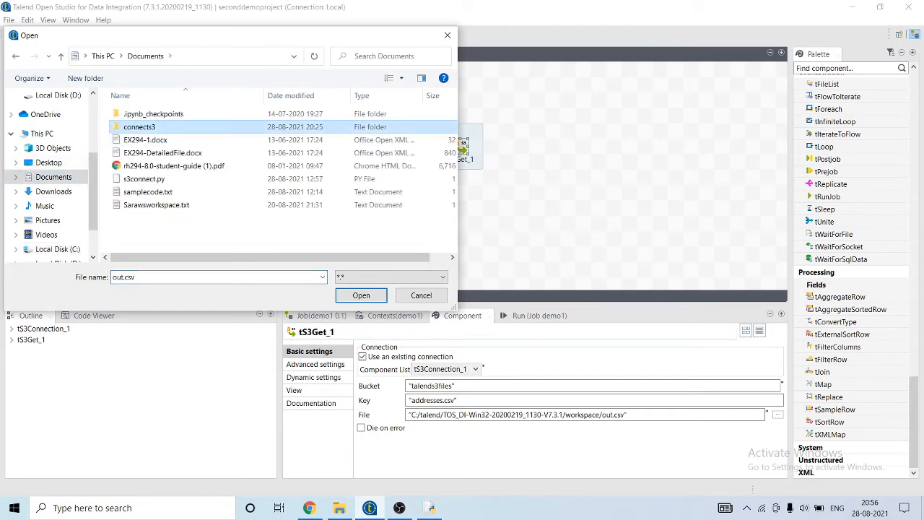
pyautogui.doubleClick(139, 127)
pyautogui.click(145, 114)
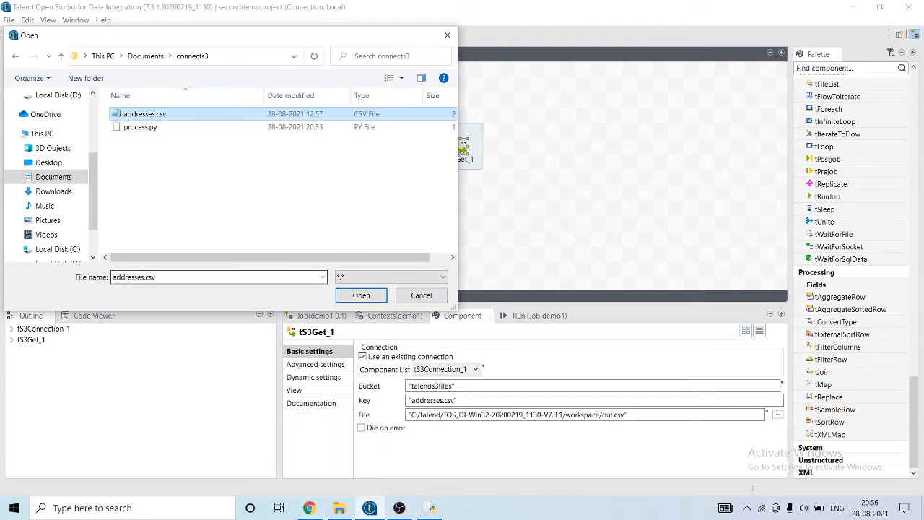
pyautogui.click(132, 277)
pyautogui.click(131, 277)
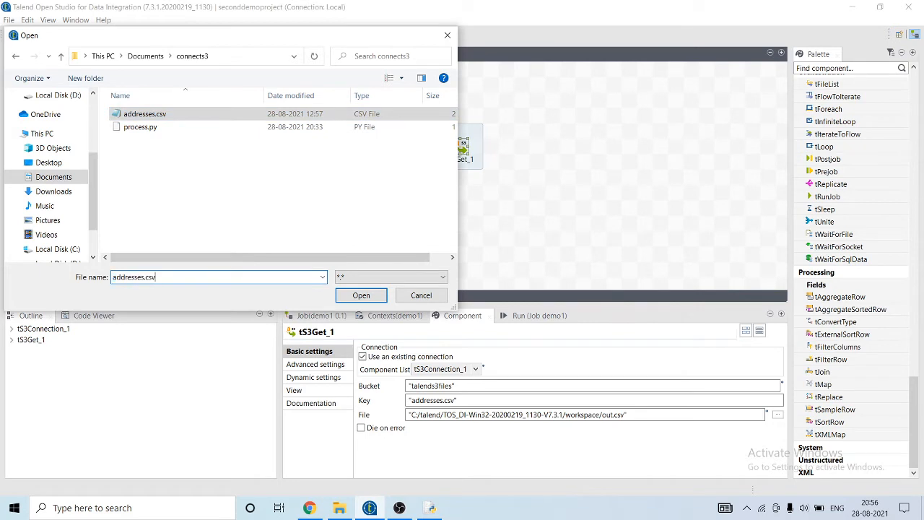
pyautogui.hotkey('shift', 'Left')
pyautogui.hotkey('shift', 'Left')
pyautogui.hotkey('shift', 'Left')
pyautogui.hotkey('shift', 'Left')
pyautogui.hotkey('shift', 'Left')
pyautogui.hotkey('shift', 'Left')
pyautogui.hotkey('shift', 'Left')
pyautogui.hotkey('shift', 'Left')
pyautogui.hotkey('shift', 'Left')
pyautogui.write('out')
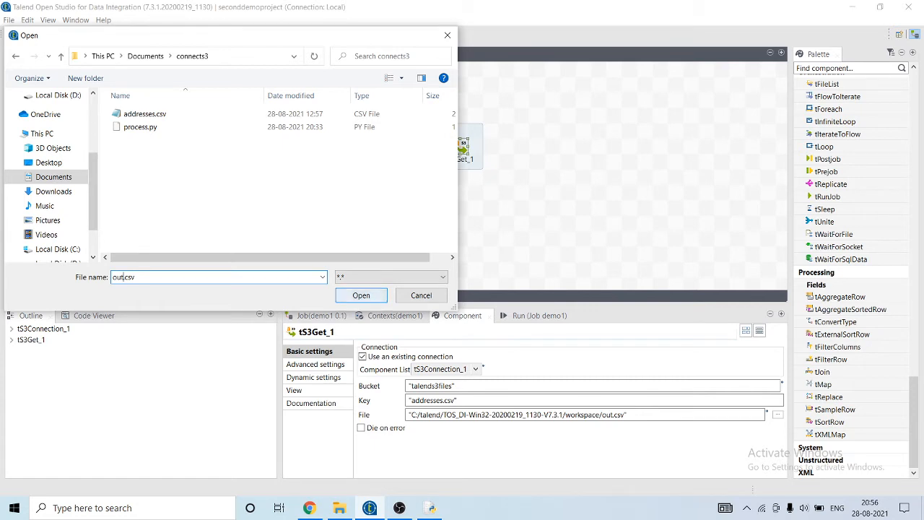
pyautogui.click(361, 295)
# Step: Add a tSystem component to the right of tS3Get_1 on the job canvas
pyautogui.moveTo(431, 507)
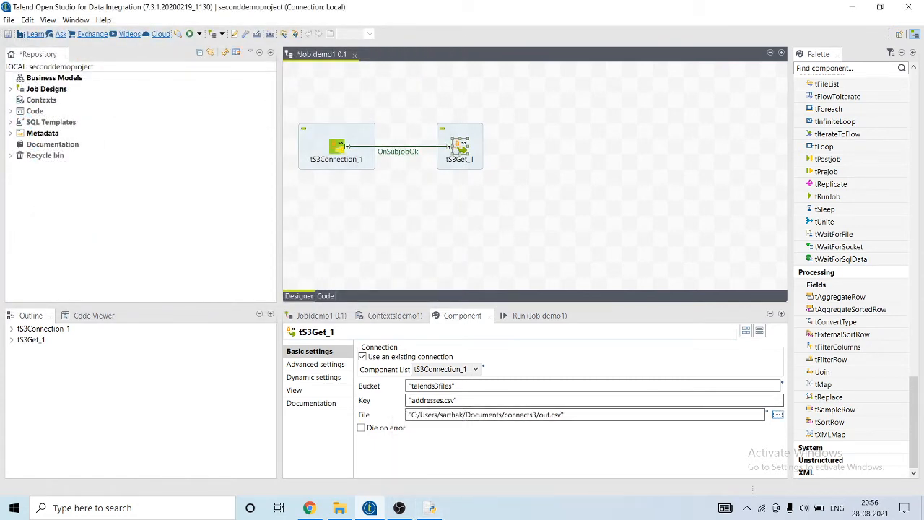
pyautogui.click(552, 138)
pyautogui.write('t')
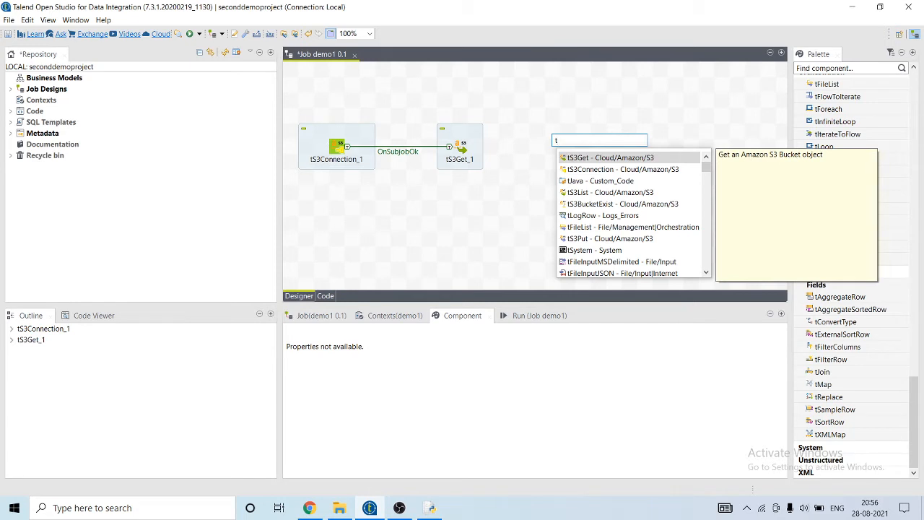
pyautogui.write('sy')
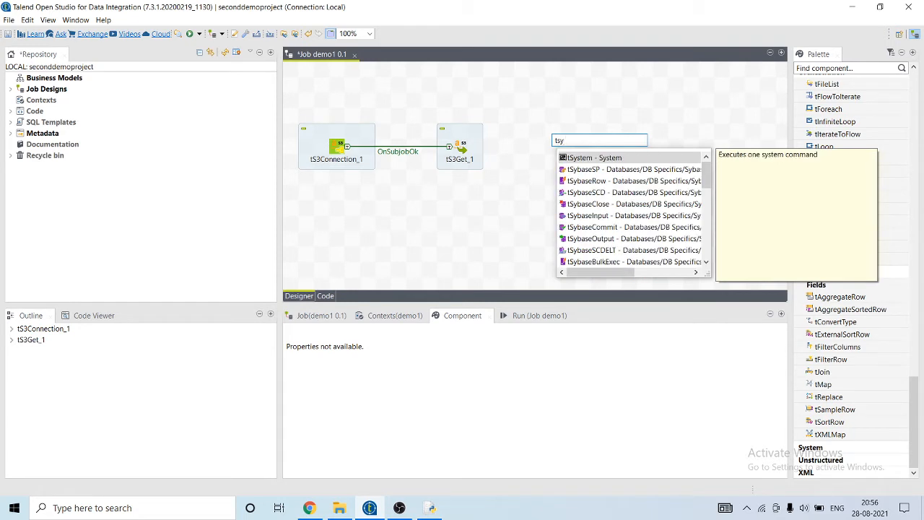
pyautogui.press('Return')
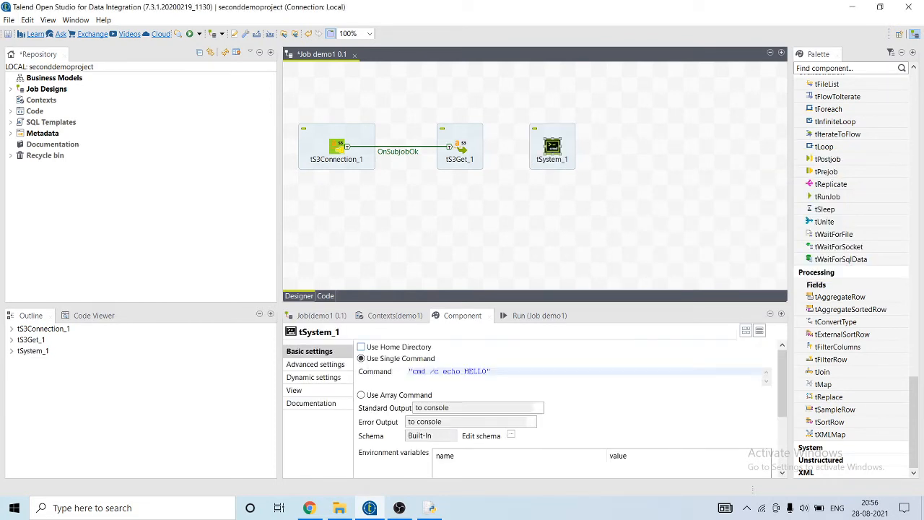
# Step: Make tSystem_1 use a home directory and set it to the Documents/connects3 folder that holds process.py
pyautogui.click(361, 347)
pyautogui.click(767, 360)
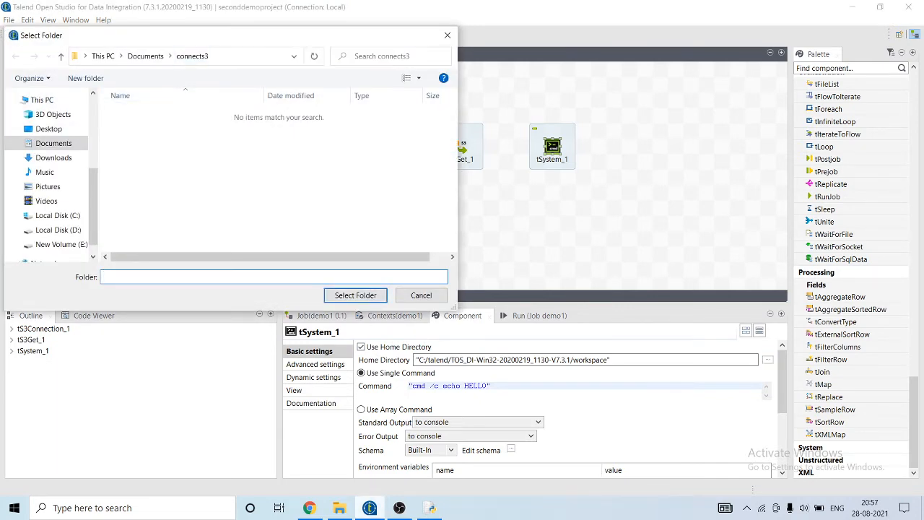
pyautogui.click(339, 507)
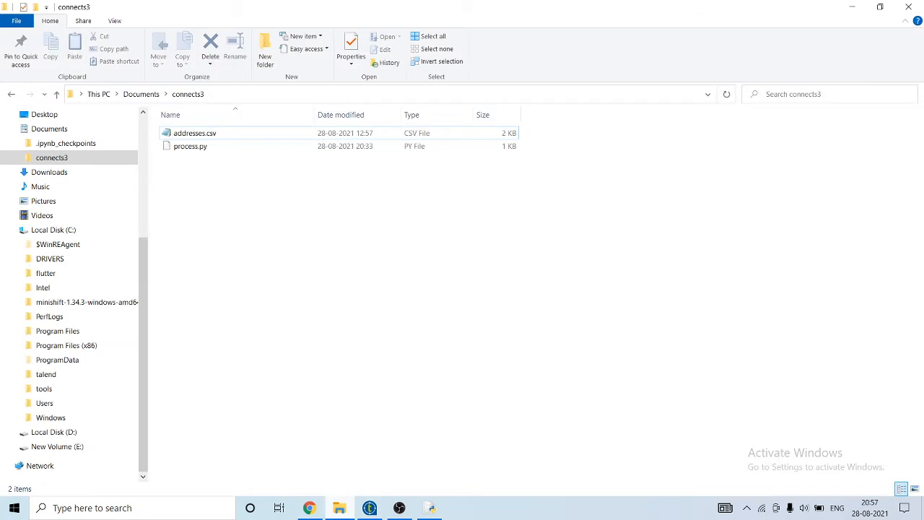
pyautogui.click(339, 508)
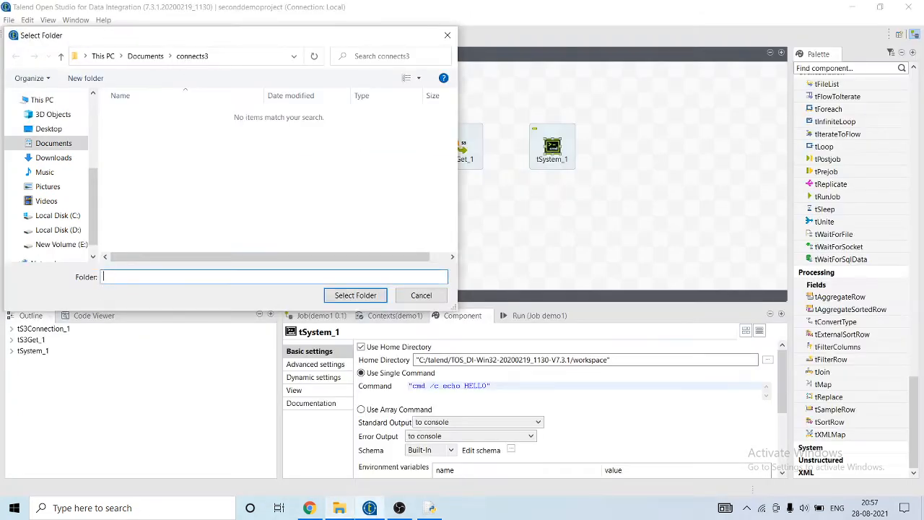
pyautogui.click(356, 295)
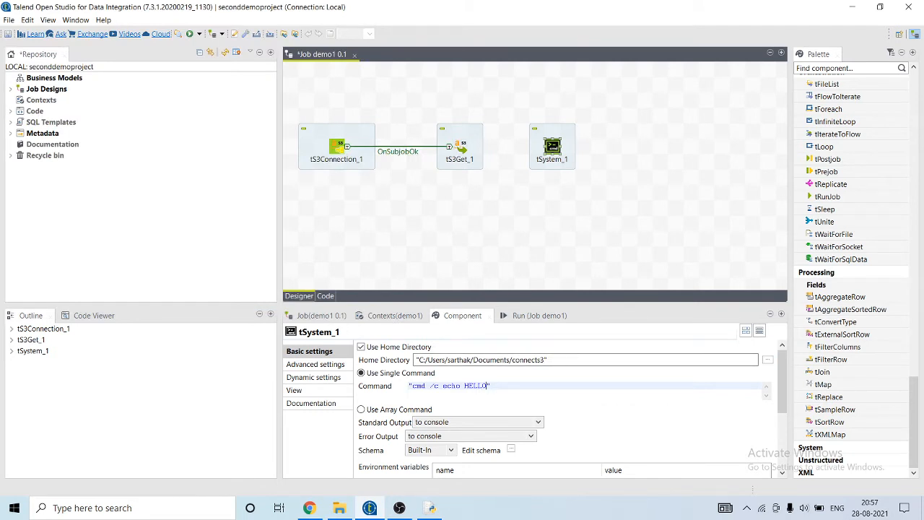
# Step: Change tSystem_1's single command to "cmd /c python process.py"
pyautogui.press('BackSpace')
pyautogui.press('BackSpace')
pyautogui.press('BackSpace')
pyautogui.press('BackSpace')
pyautogui.press('BackSpace')
pyautogui.press('BackSpace')
pyautogui.press('BackSpace')
pyautogui.press('BackSpace')
pyautogui.press('BackSpace')
pyautogui.press('BackSpace')
pyautogui.write('python')
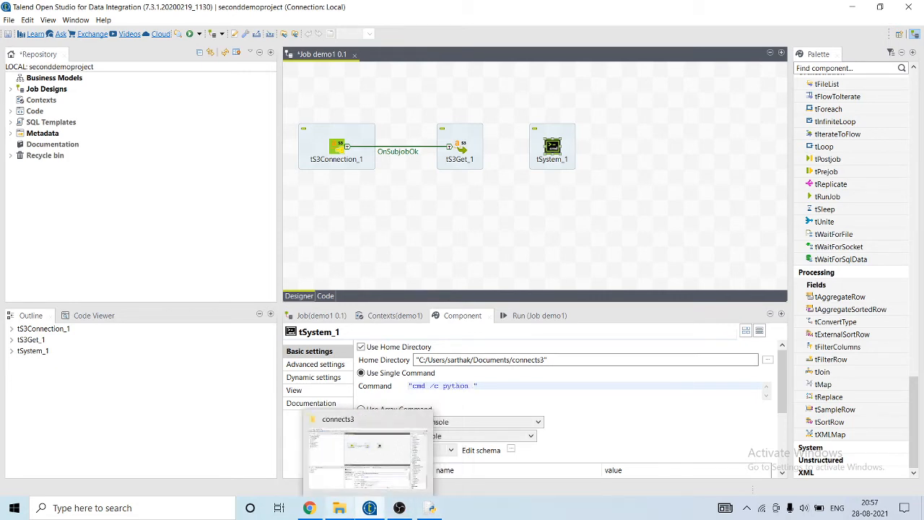
pyautogui.click(339, 508)
pyautogui.click(369, 508)
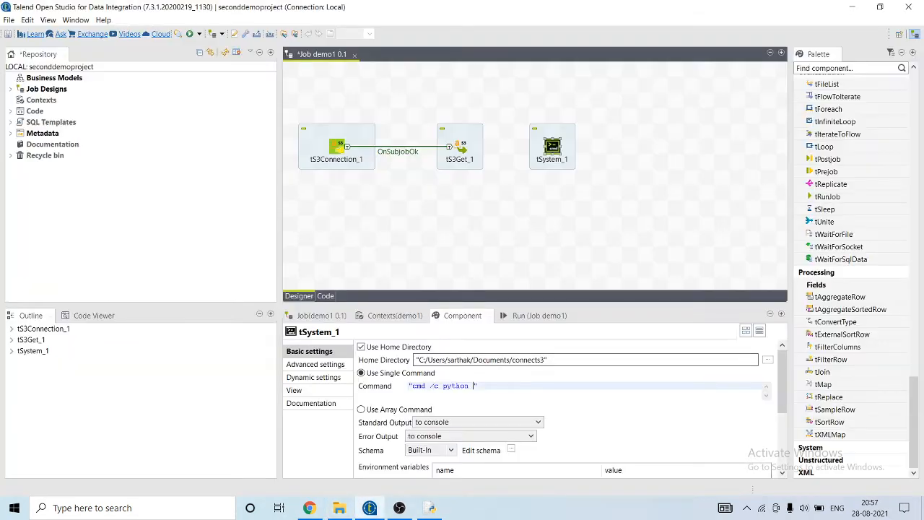
pyautogui.write('process.')
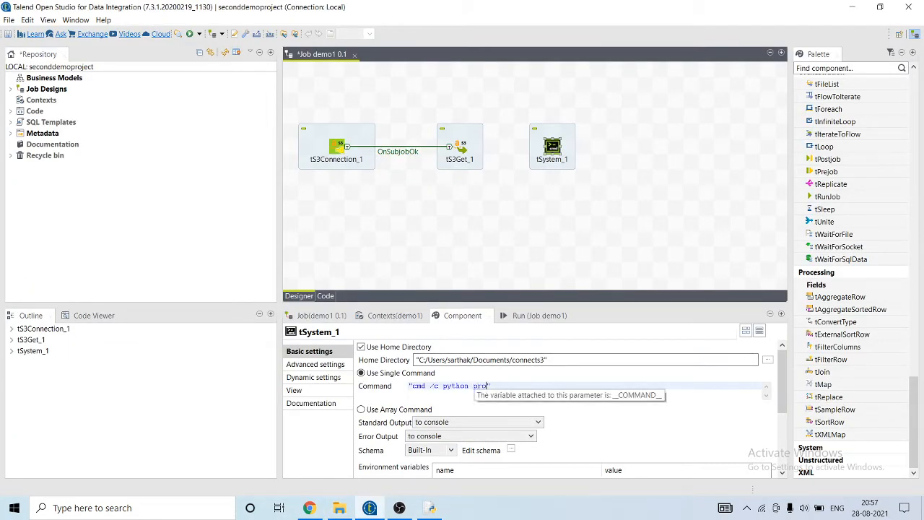
pyautogui.write('py')
pyautogui.click(417, 360)
pyautogui.click(538, 422)
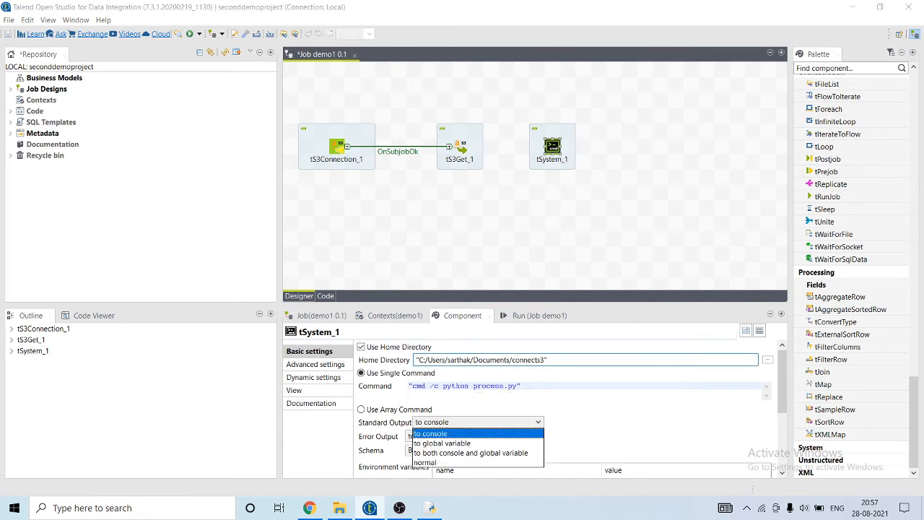
pyautogui.press('Escape')
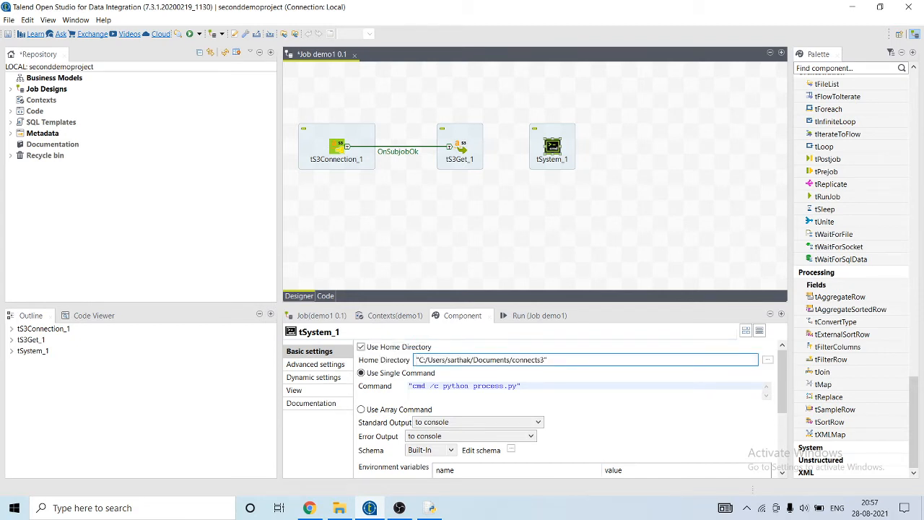
# Step: Link tS3Get_1 to tSystem_1 with an OnSubjobOk trigger
pyautogui.rightClick(459, 146)
pyautogui.moveTo(489, 149)
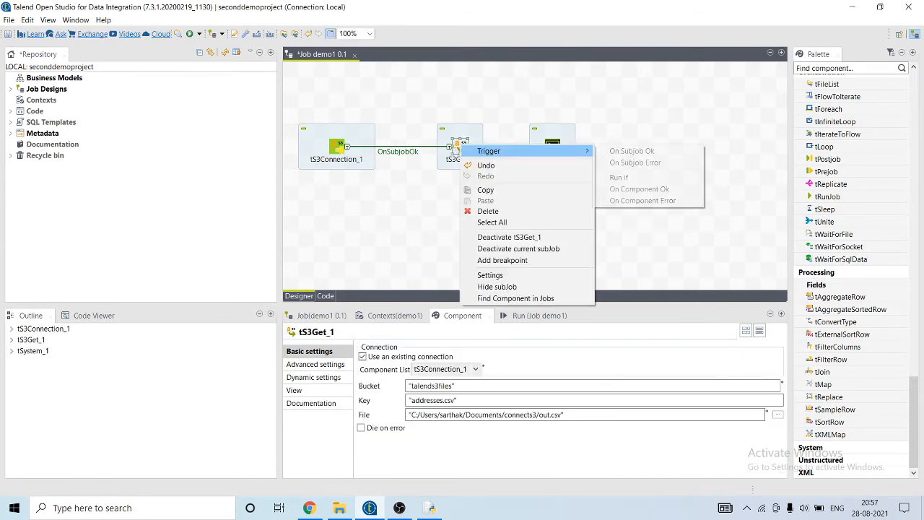
pyautogui.click(629, 148)
pyautogui.click(552, 147)
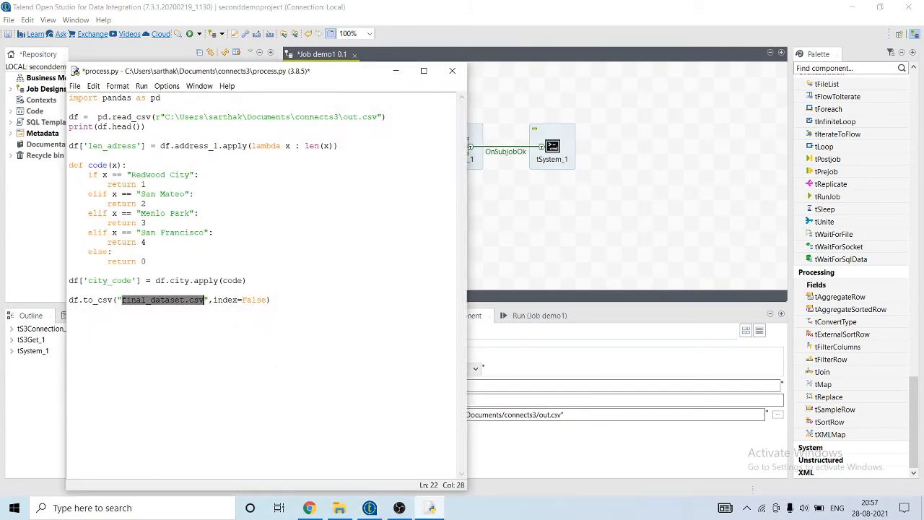
# Step: Review process.py from the pandas import through the address length and city code logic to the CSV export
pyautogui.click(247, 281)
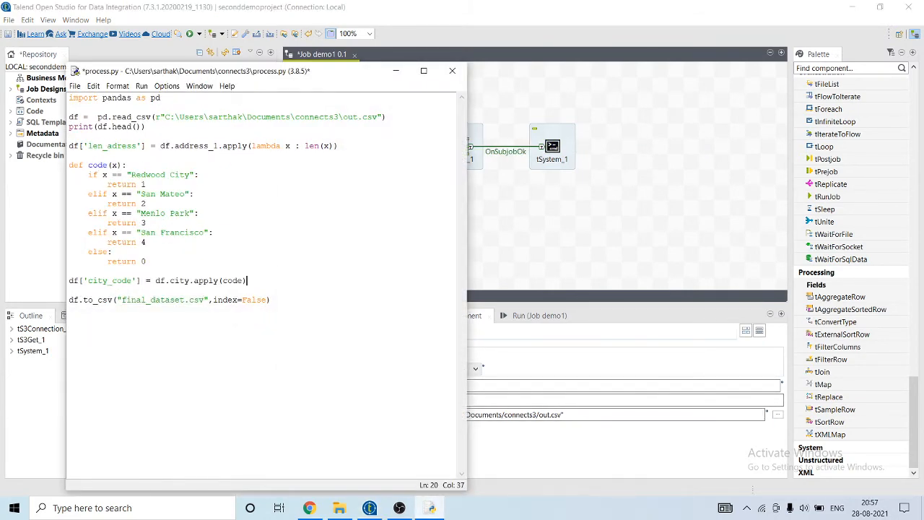
pyautogui.moveTo(160, 97); pyautogui.dragTo(82, 98)
pyautogui.doubleClick(132, 117)
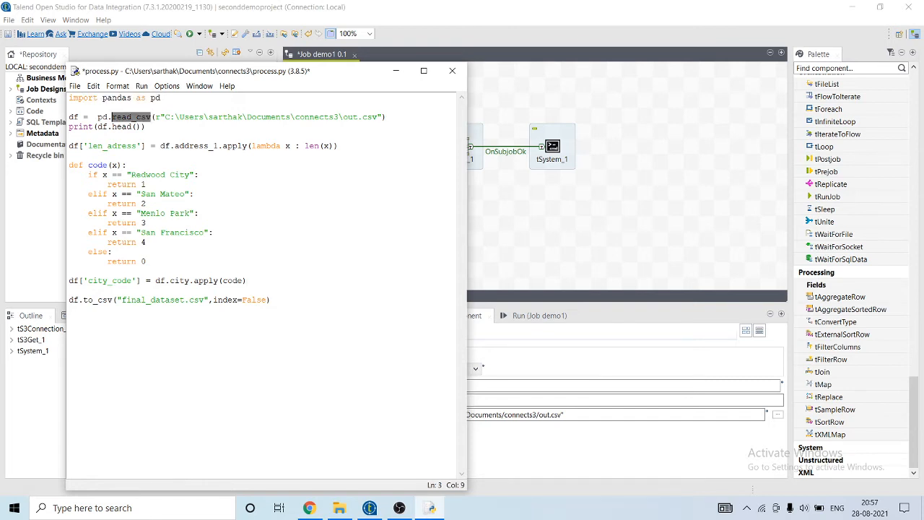
pyautogui.moveTo(147, 127); pyautogui.dragTo(69, 128)
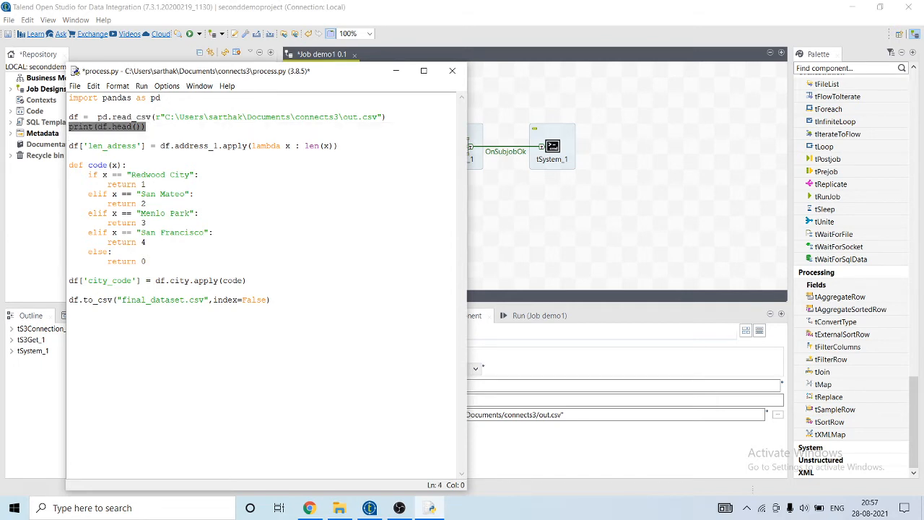
pyautogui.doubleClick(115, 126)
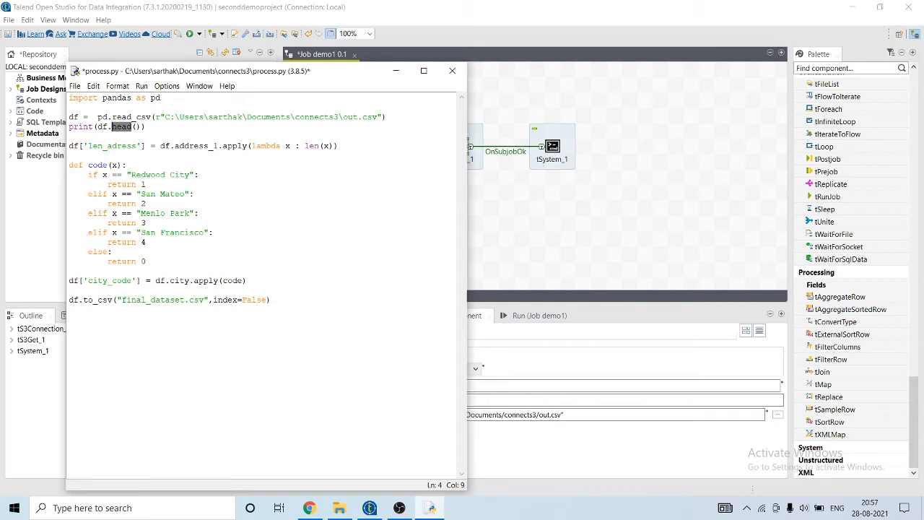
pyautogui.doubleClick(195, 146)
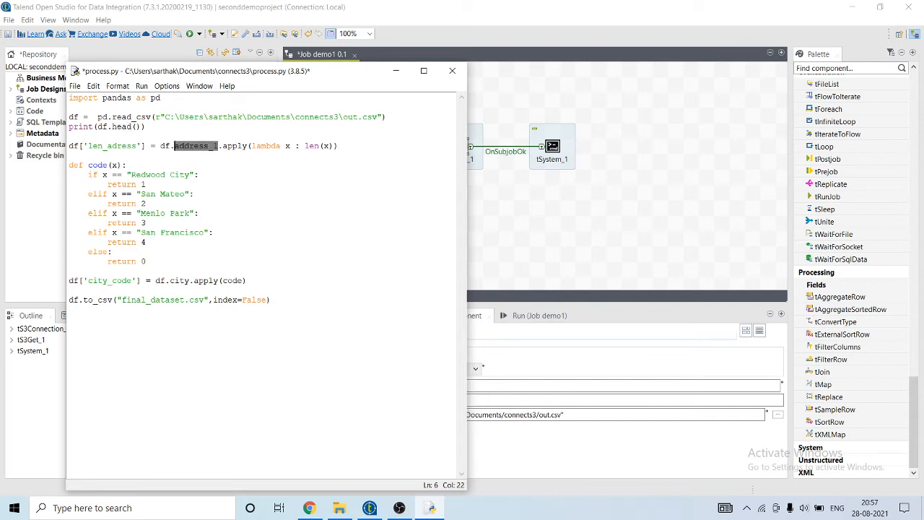
pyautogui.moveTo(299, 146); pyautogui.dragTo(325, 146)
pyautogui.click(147, 223)
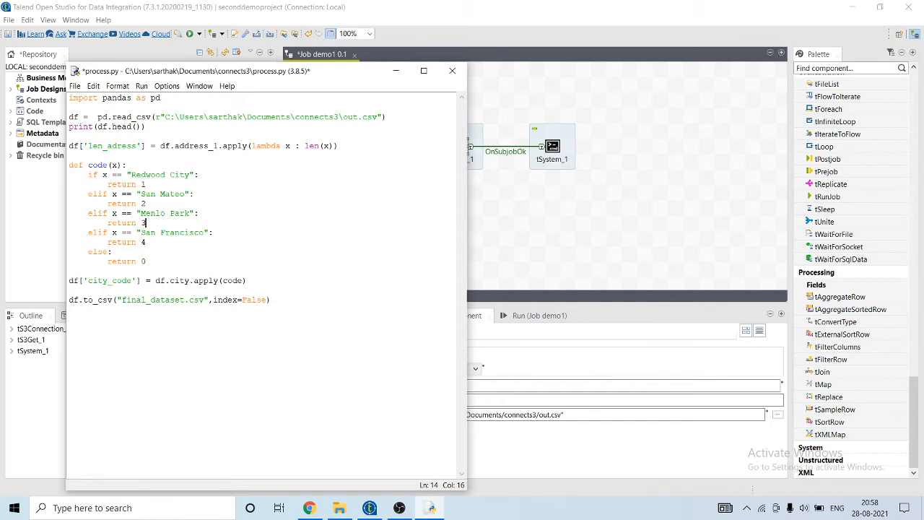
pyautogui.moveTo(131, 175); pyautogui.dragTo(189, 175)
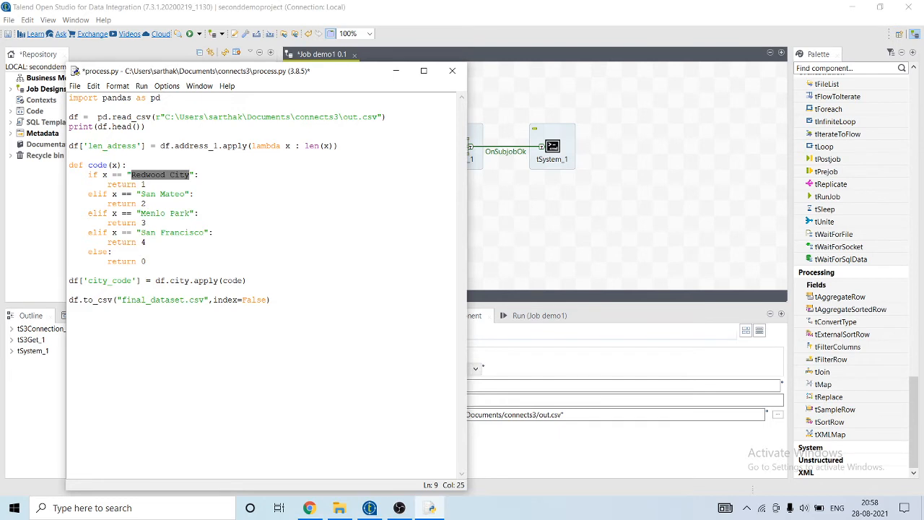
pyautogui.moveTo(122, 300); pyautogui.dragTo(205, 299)
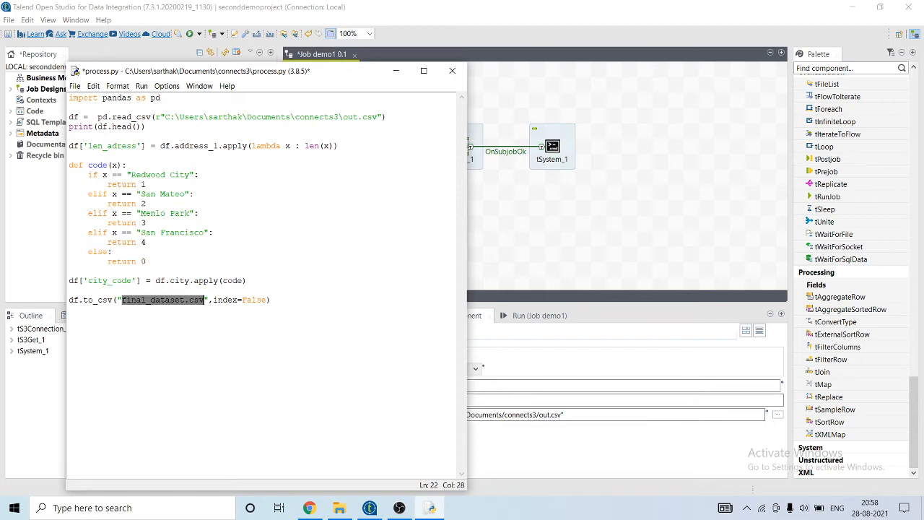
# Step: Compare the input file path in process.py's read_csv call with tS3Get_1's output file path
pyautogui.doubleClick(352, 117)
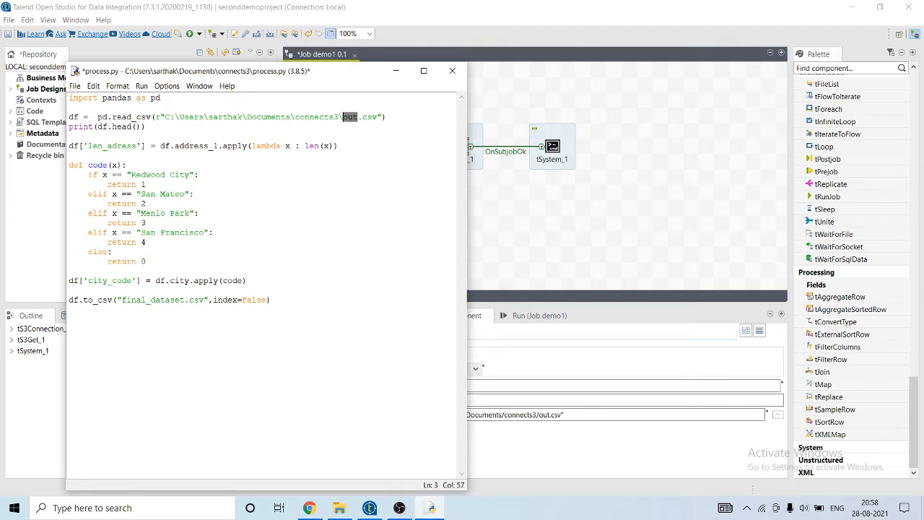
pyautogui.click(498, 89)
pyautogui.click(460, 146)
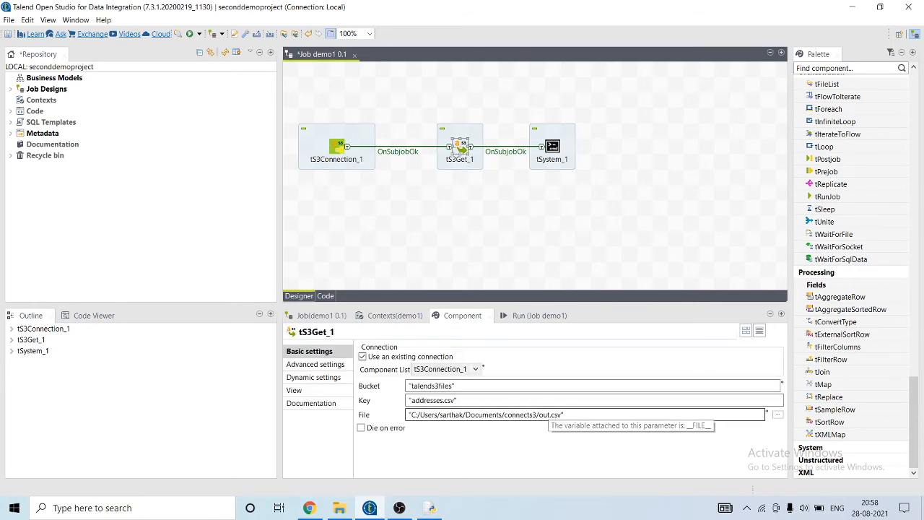
pyautogui.click(431, 507)
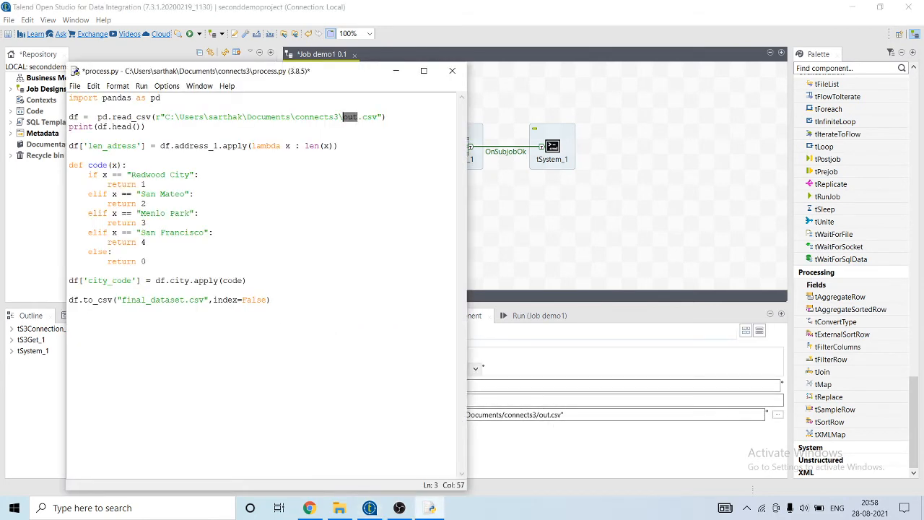
# Step: Save process.py and return to the demo1 job design in Talend Open Studio
pyautogui.click(310, 271)
pyautogui.hotkey('ctrl', 's')
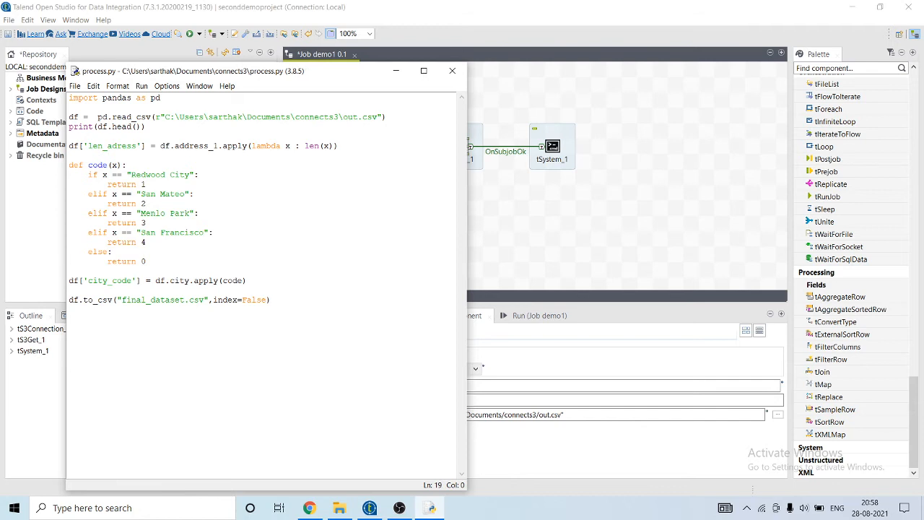
pyautogui.click(537, 206)
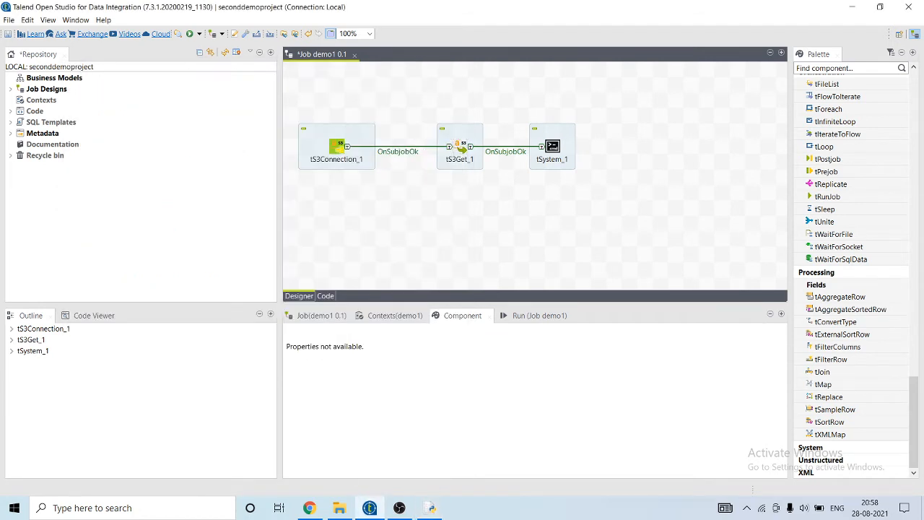
# Step: Add a tS3Put component to the demo1 job beside tSystem_1, in line with the other components
pyautogui.write('t')
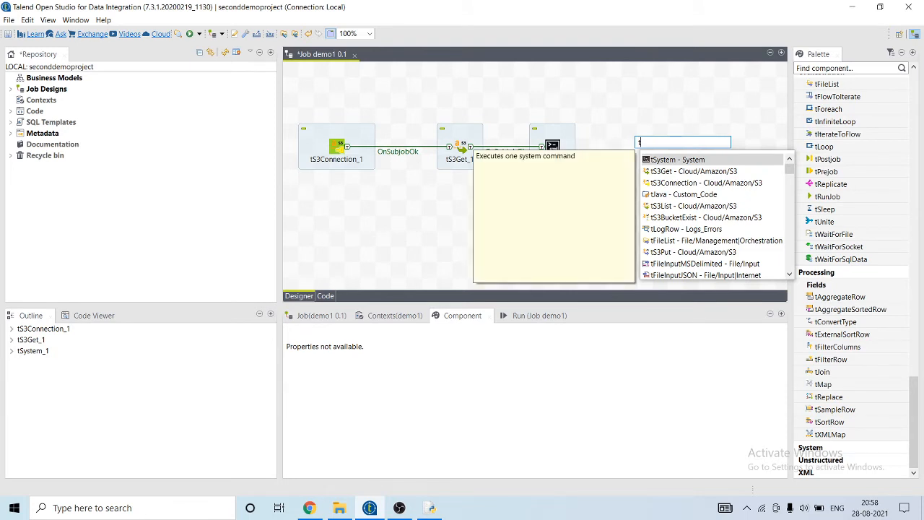
pyautogui.write('s3')
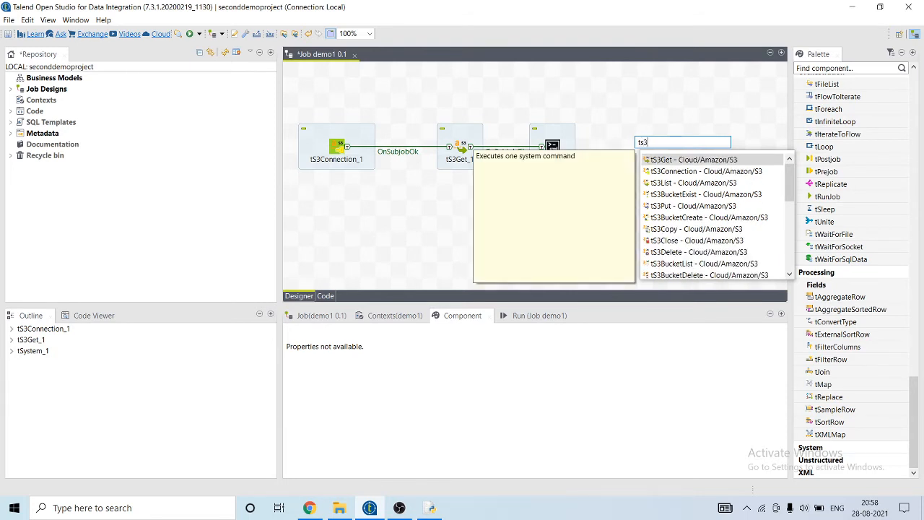
pyautogui.press('Down')
pyautogui.press('Down')
pyautogui.press('Down')
pyautogui.press('Down')
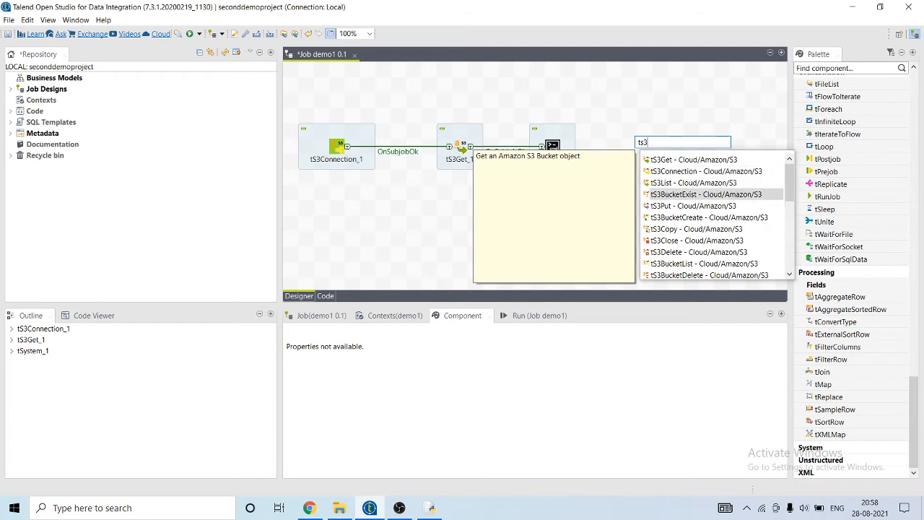
pyautogui.press('Return')
pyautogui.moveTo(630, 147); pyautogui.dragTo(660, 147)
# Step: Link tSystem_1 to tS3Put_1 with an OnSubjobOk trigger
pyautogui.rightClick(552, 147)
pyautogui.moveTo(584, 151)
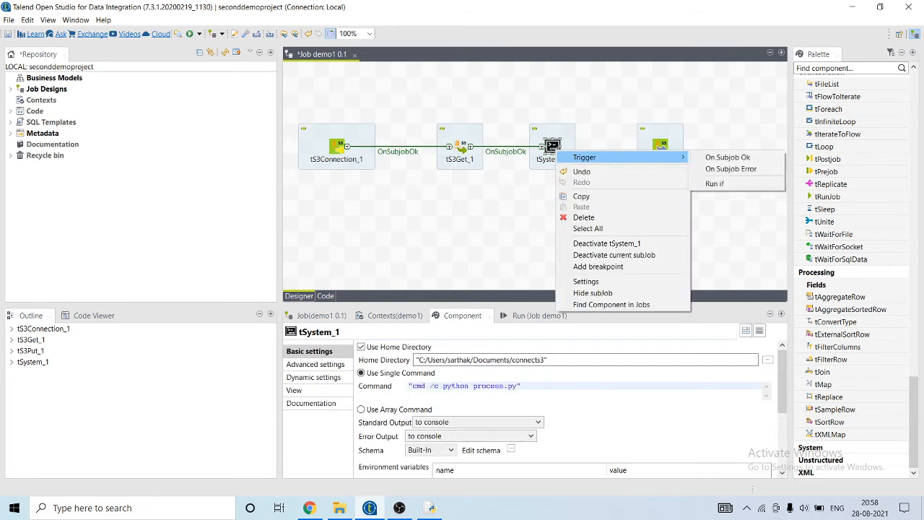
pyautogui.click(726, 154)
pyautogui.click(659, 148)
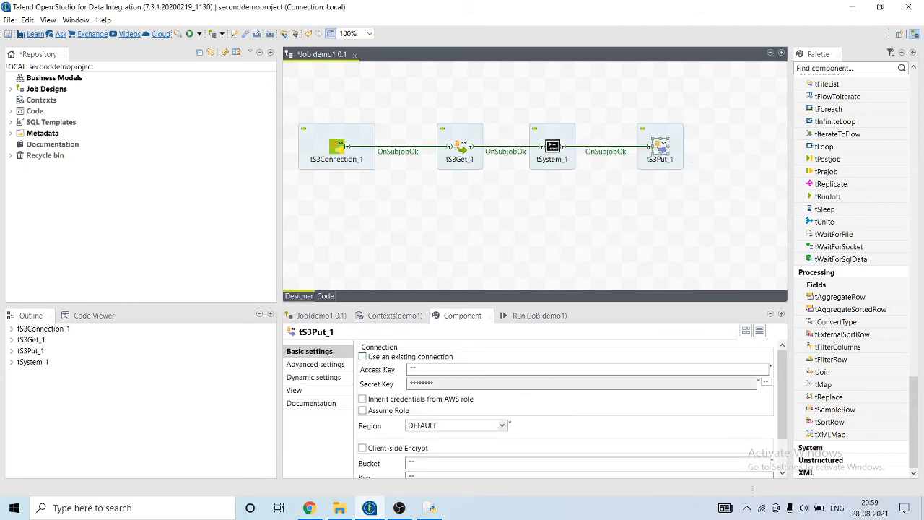
# Step: Make tS3Put_1 use the existing connection tS3Connection_1 and set its bucket to "talends3files", copied from the S3 console
pyautogui.click(363, 357)
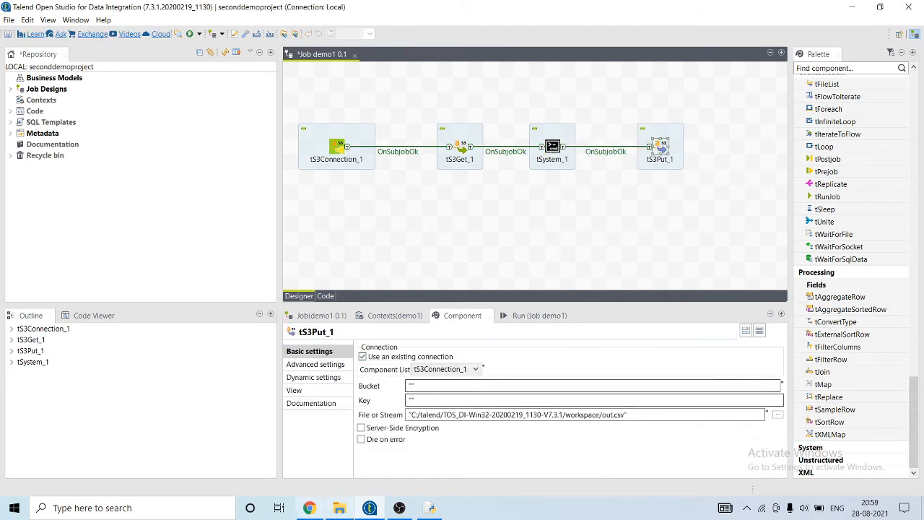
pyautogui.click(310, 507)
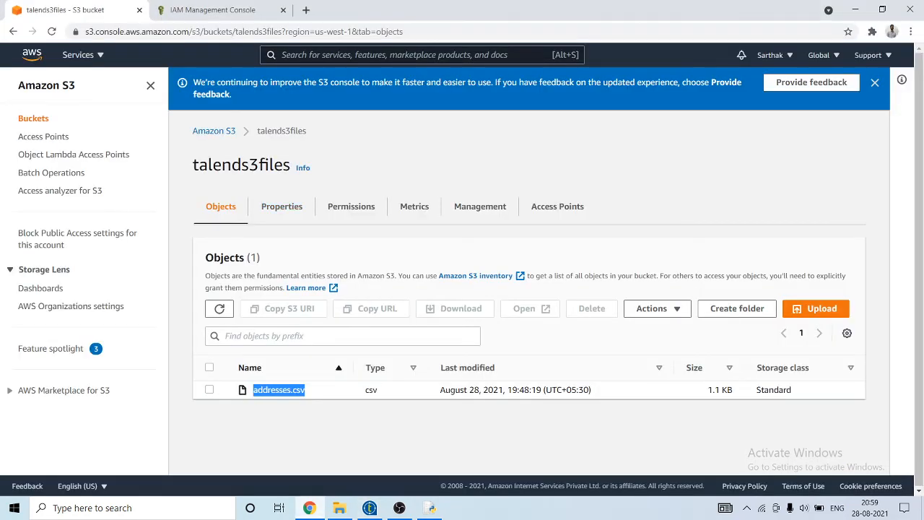
pyautogui.doubleClick(259, 165)
pyautogui.hotkey('ctrl', 'c')
pyautogui.click(369, 507)
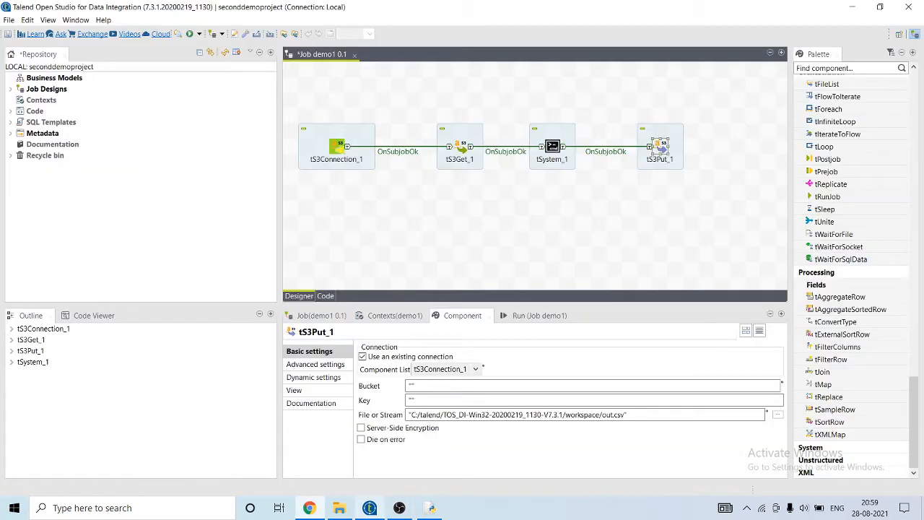
pyautogui.click(411, 386)
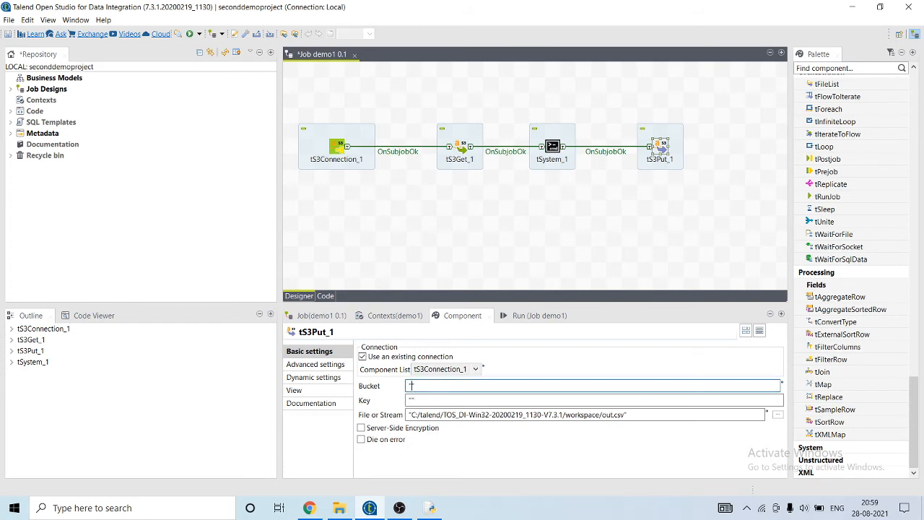
pyautogui.hotkey('ctrl', 'v')
pyautogui.click(411, 400)
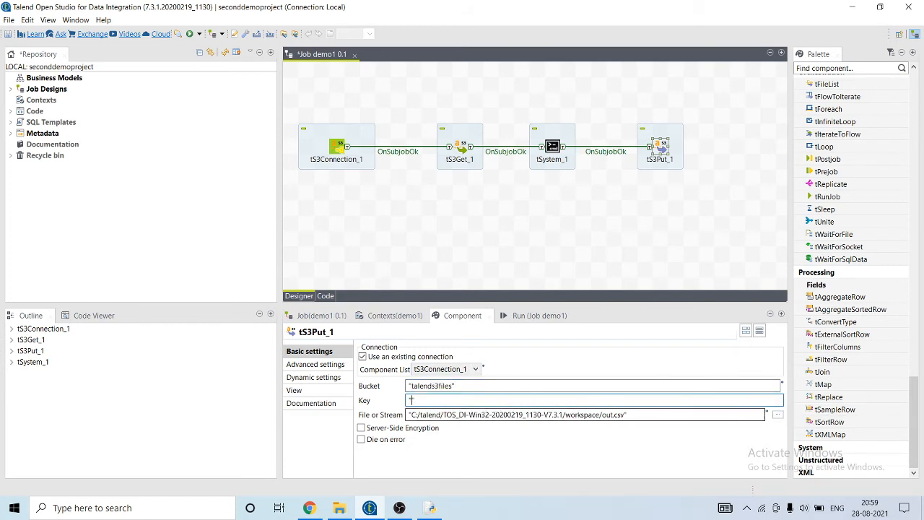
# Step: Browse for tS3Put_1's upload file in Documents/connects3 and enter the file name final_dataset.csv, taken from process.py's to_csv call
pyautogui.click(777, 414)
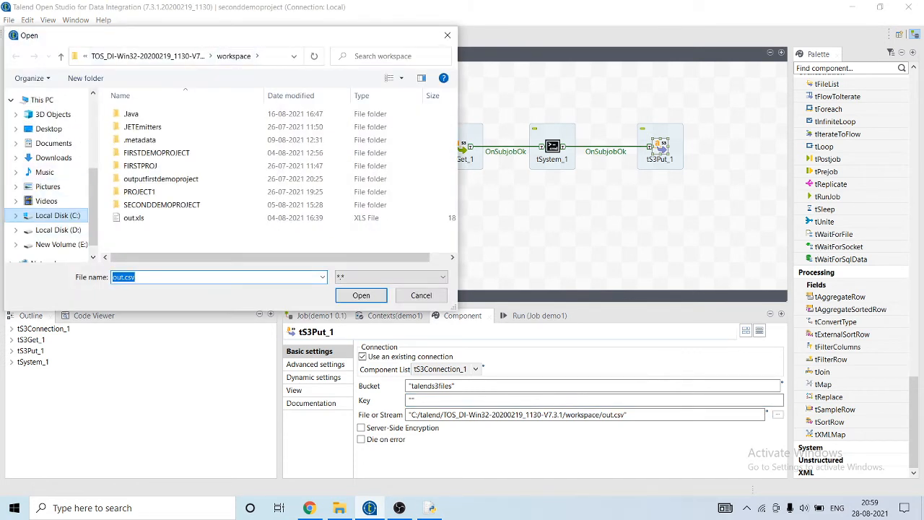
pyautogui.click(53, 143)
pyautogui.doubleClick(141, 126)
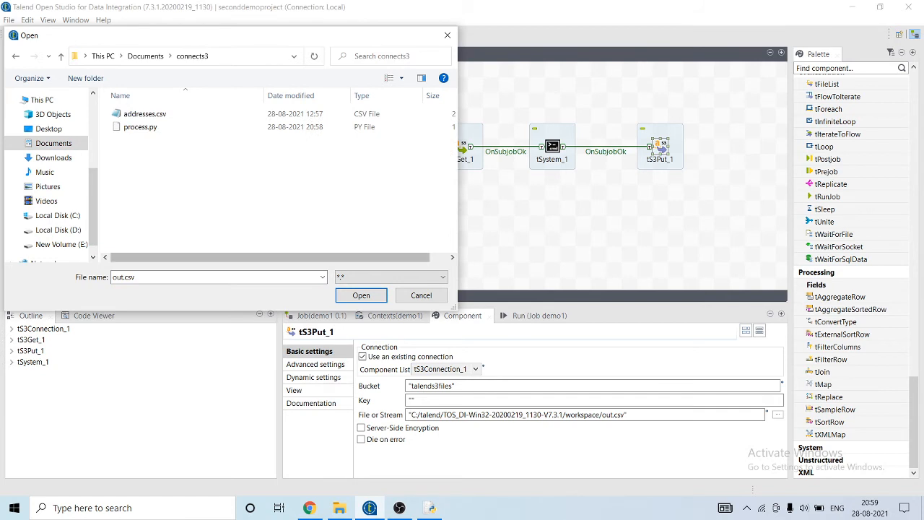
pyautogui.click(429, 507)
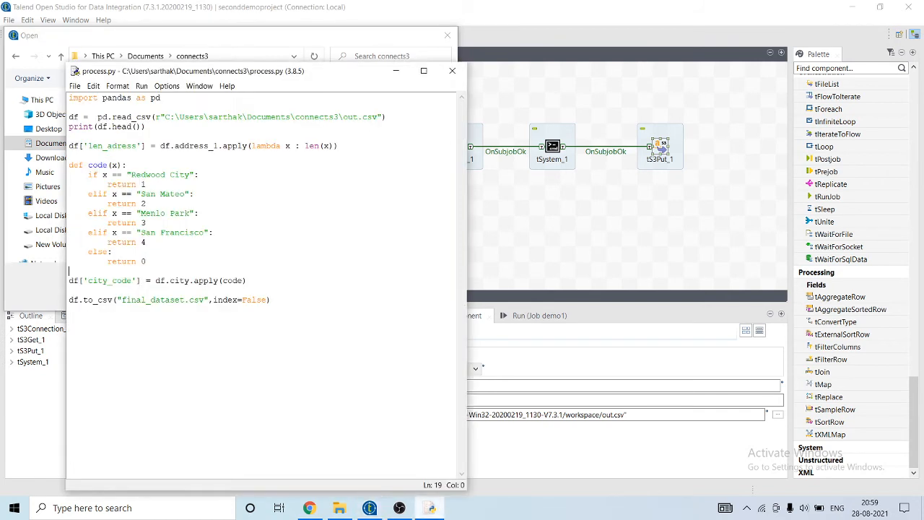
pyautogui.doubleClick(153, 300)
pyautogui.hotkey('ctrl', 'c')
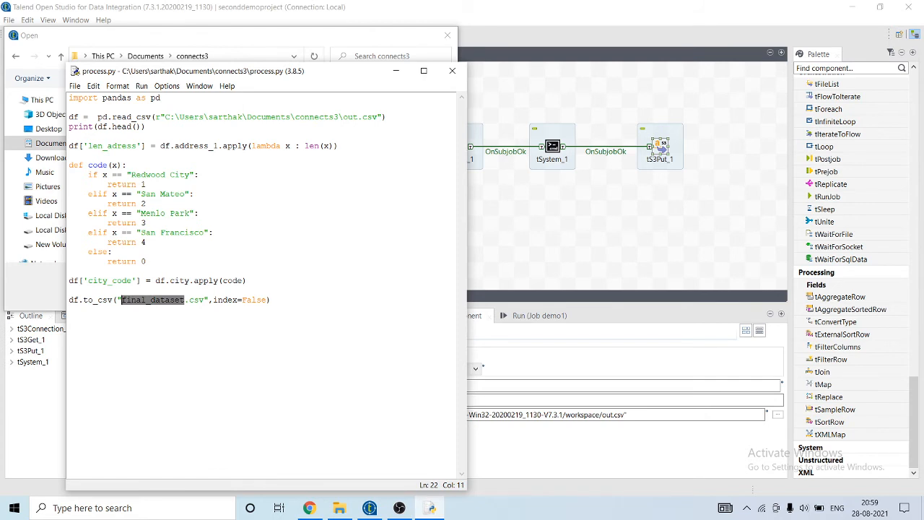
pyautogui.hotkey('alt', 'Tab')
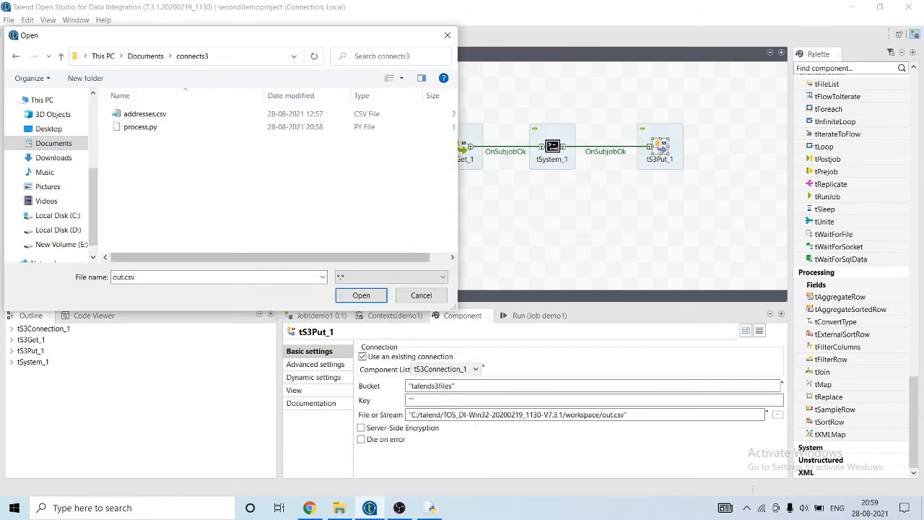
pyautogui.click(124, 277)
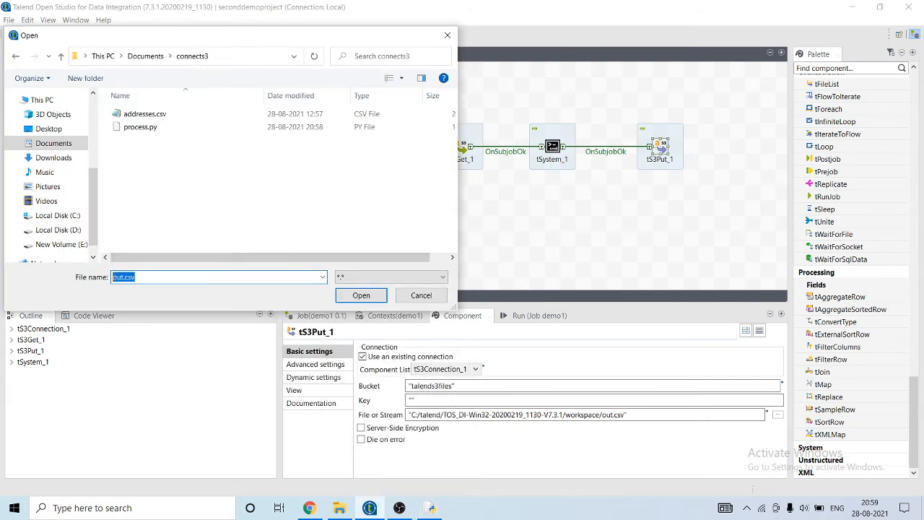
pyautogui.hotkey('ctrl', 'v')
pyautogui.write('.csv')
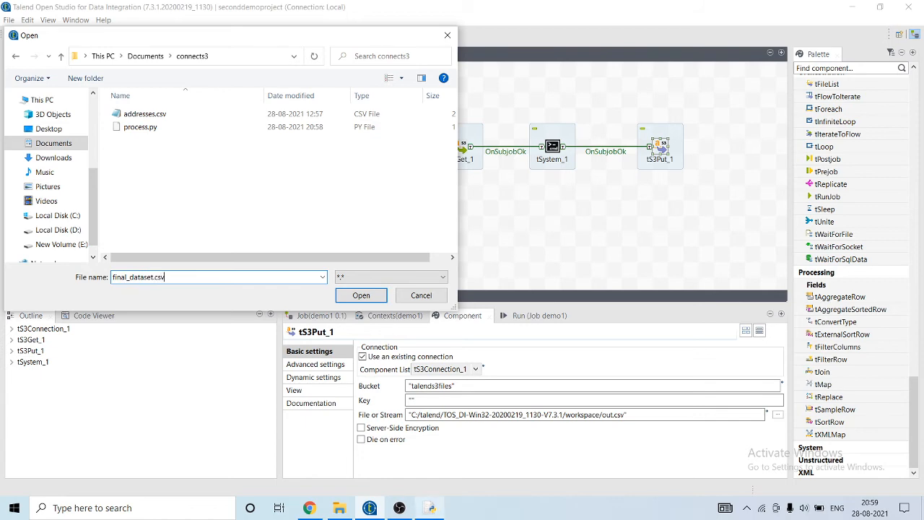
pyautogui.click(399, 507)
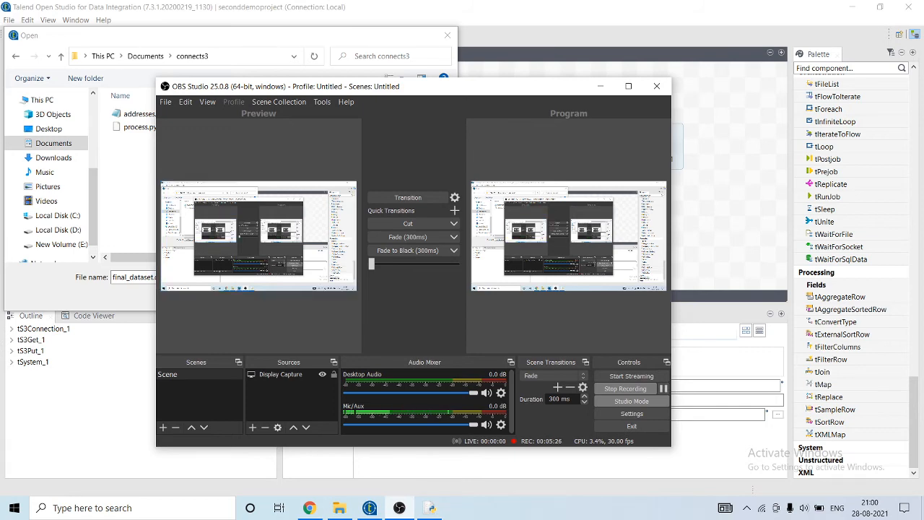
pyautogui.click(600, 86)
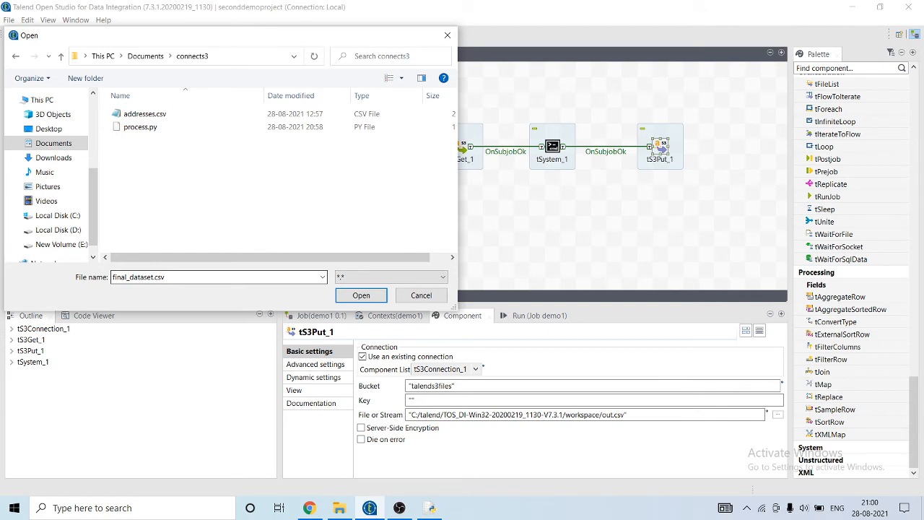
# Step: Accept final_dataset.csv as tS3Put_1's upload file and set its key to "final_dataset.csv"
pyautogui.click(138, 277)
pyautogui.hotkey('ctrl', 'c')
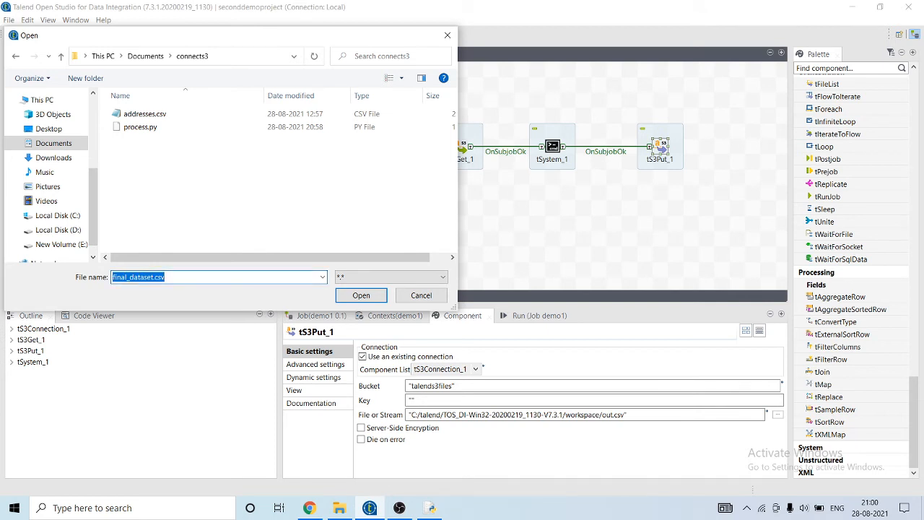
pyautogui.press('Return')
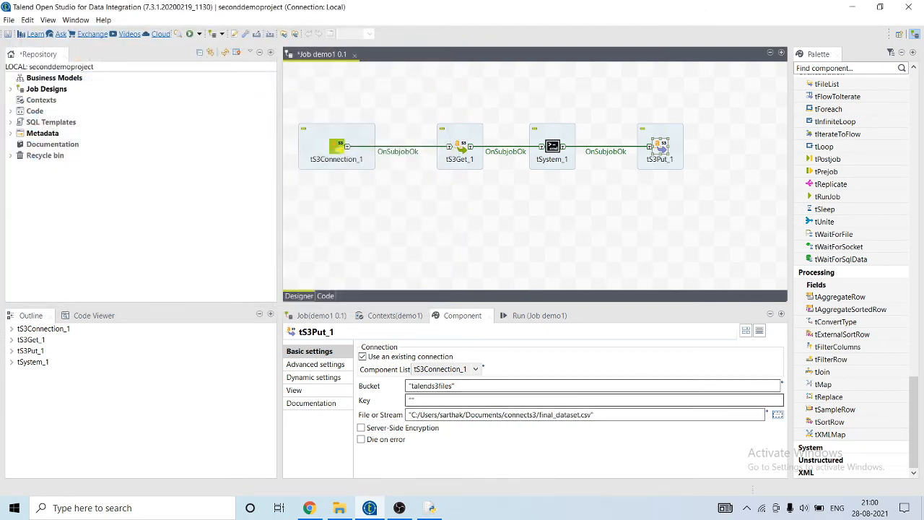
pyautogui.click(411, 400)
pyautogui.hotkey('ctrl', 'v')
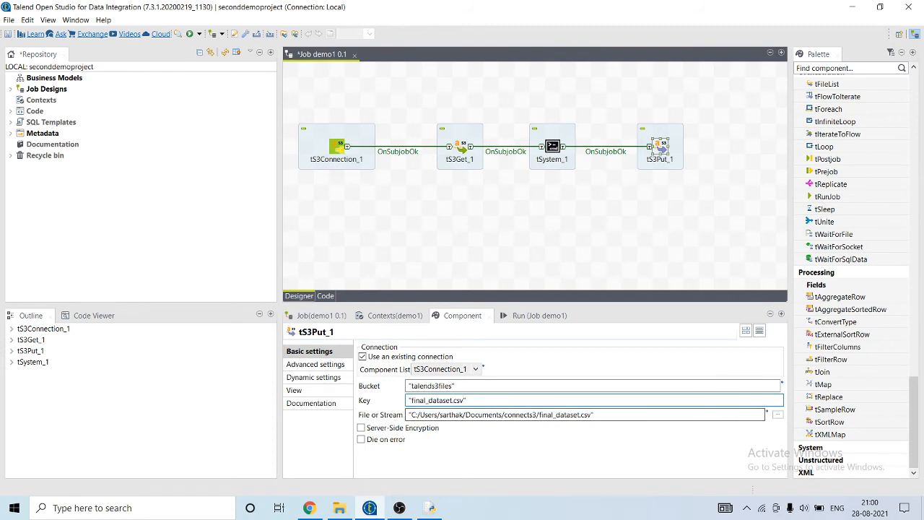
# Step: Run the demo1 job
pyautogui.click(539, 316)
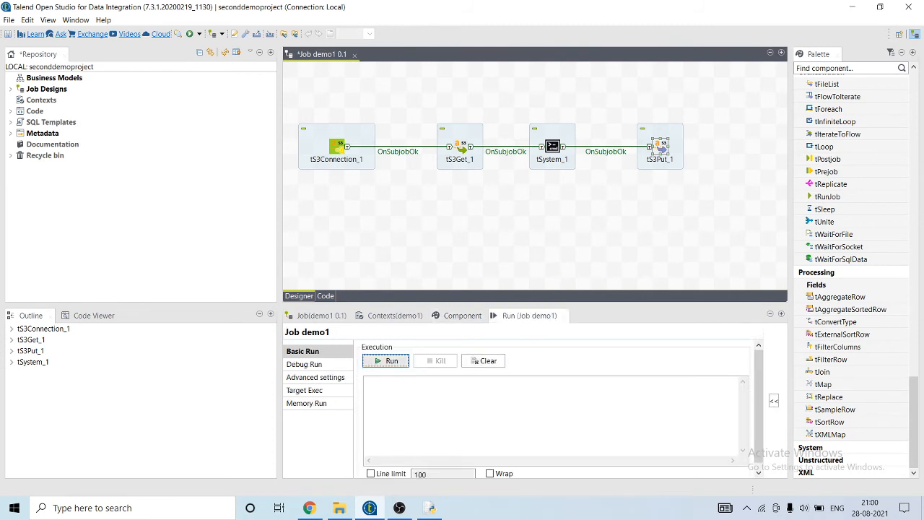
pyautogui.click(385, 360)
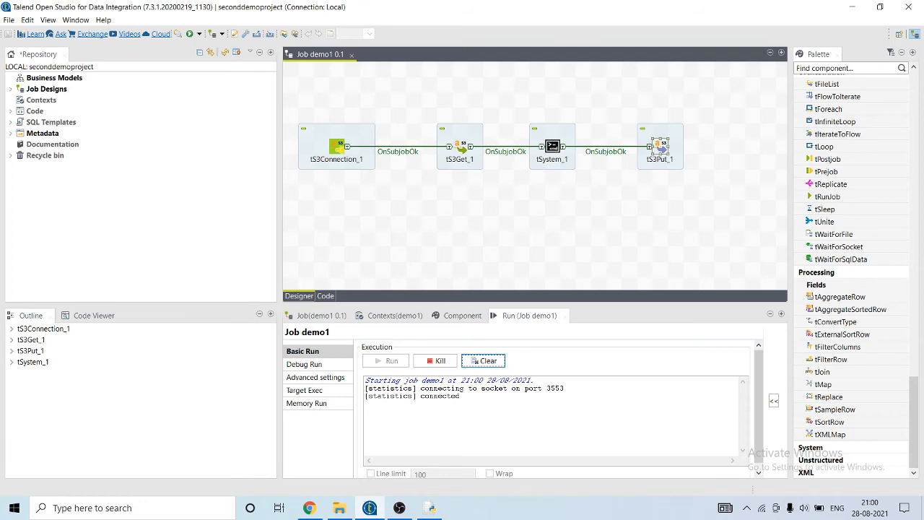
pyautogui.click(309, 507)
pyautogui.click(310, 507)
# Step: Compare the run console's output with the print(df.head()) call in process.py and check how the job ended
pyautogui.click(552, 147)
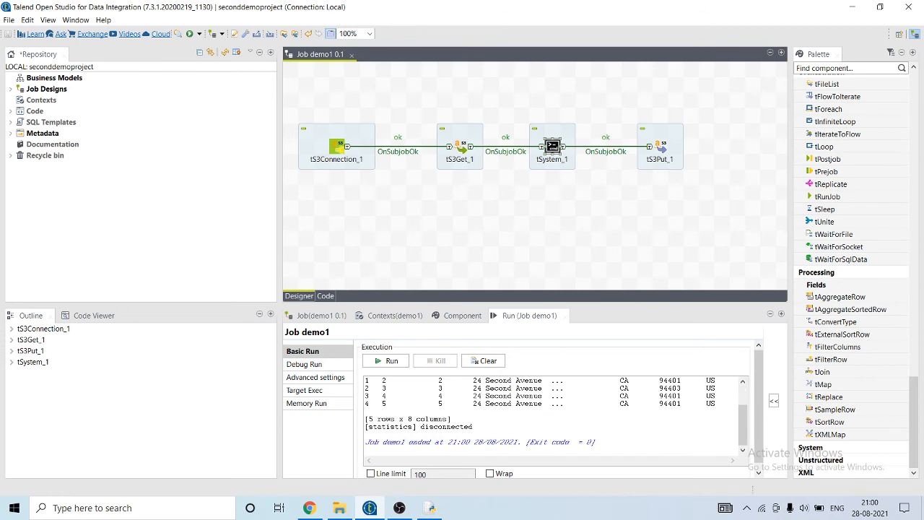
pyautogui.scroll(2, 552, 411)
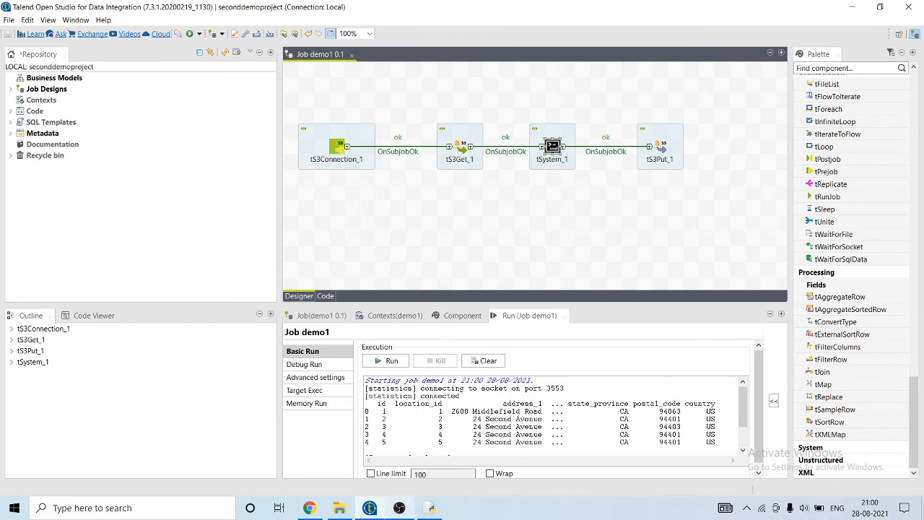
pyautogui.click(430, 508)
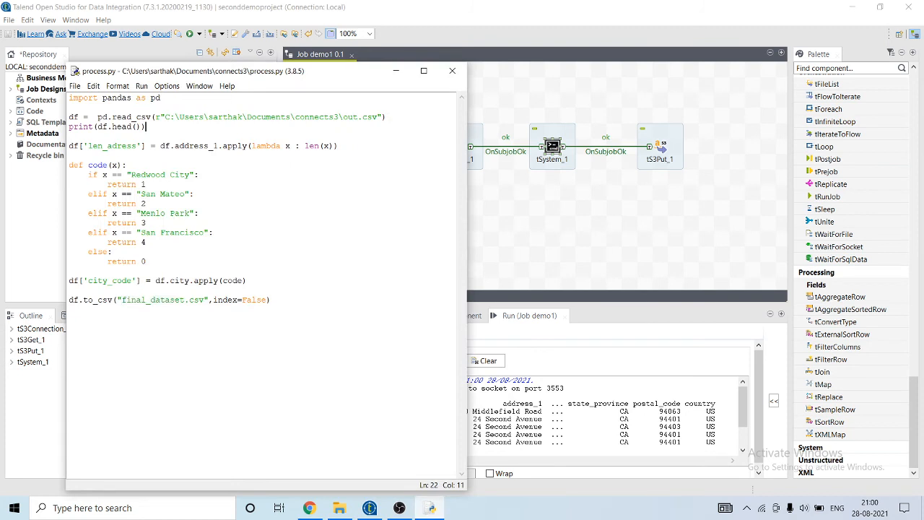
pyautogui.click(594, 387)
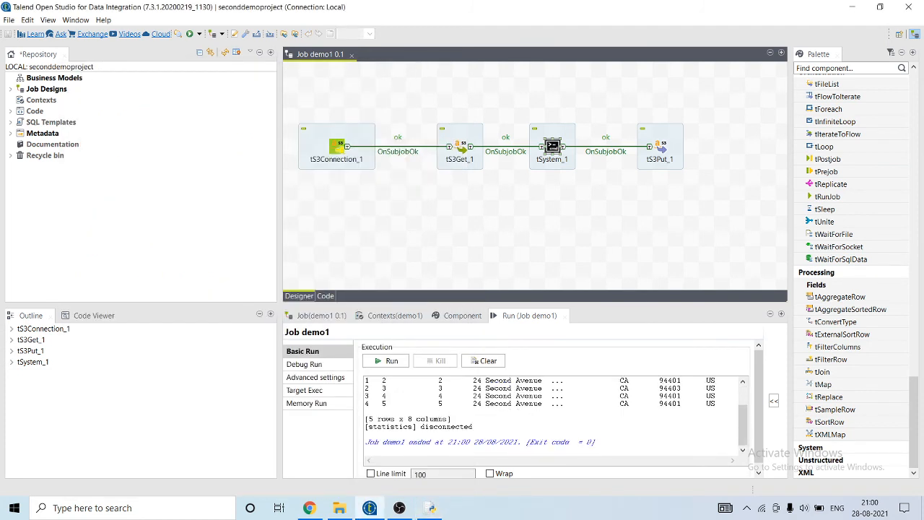
pyautogui.doubleClick(447, 427)
# Step: Reload the talends3files bucket page in Chrome and check its objects for final_dataset.csv
pyautogui.click(309, 507)
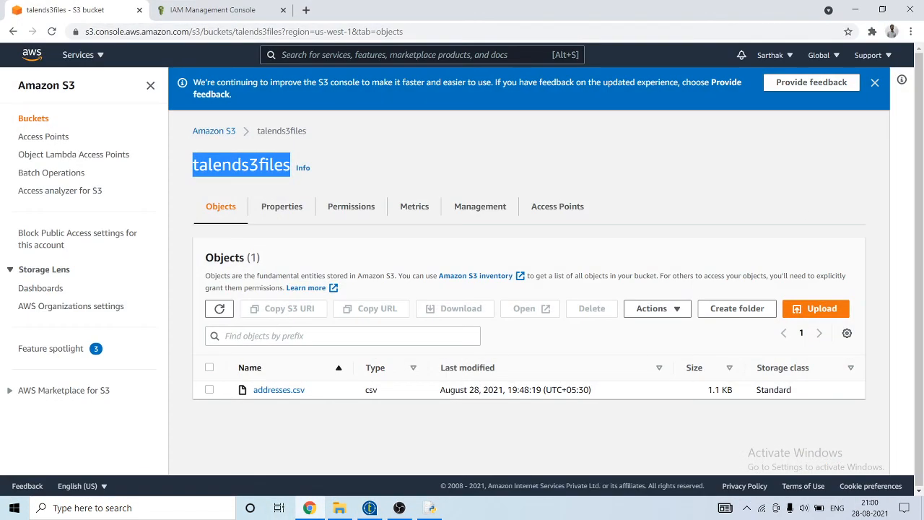
pyautogui.click(52, 31)
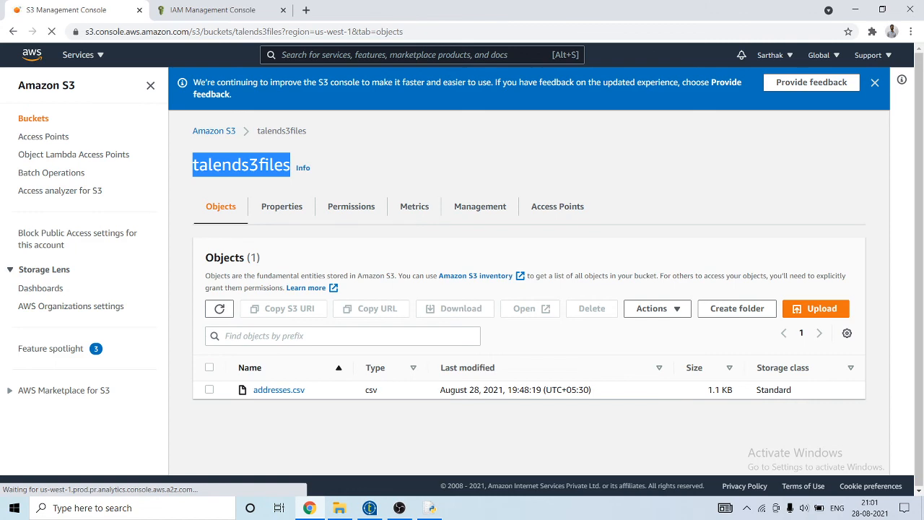
pyautogui.click(430, 508)
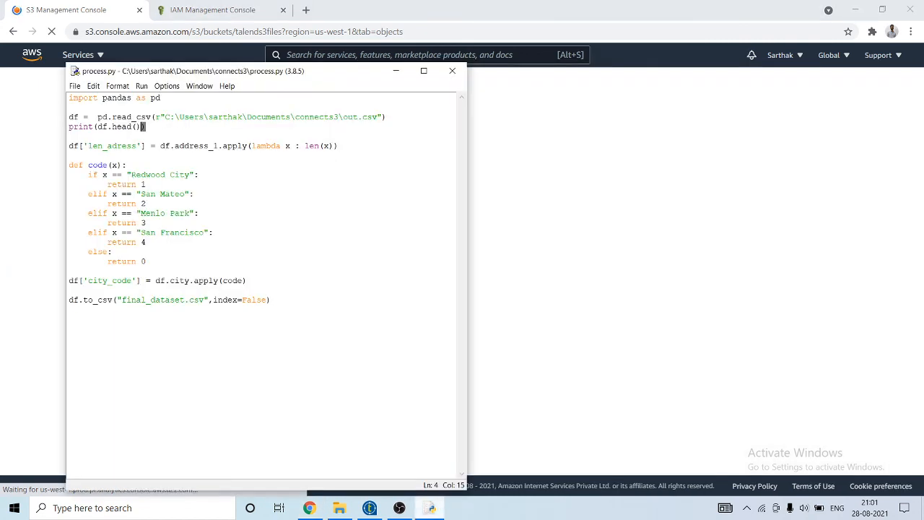
pyautogui.click(430, 508)
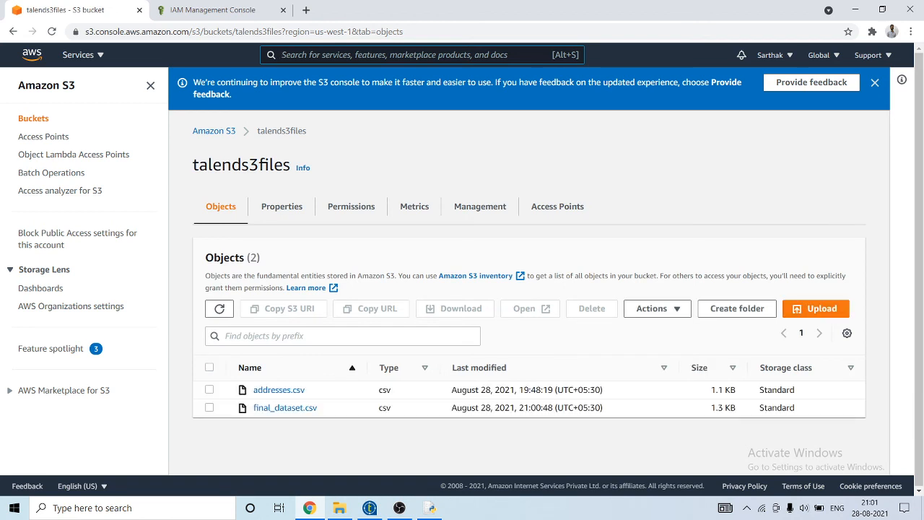
pyautogui.moveTo(319, 407); pyautogui.dragTo(252, 407)
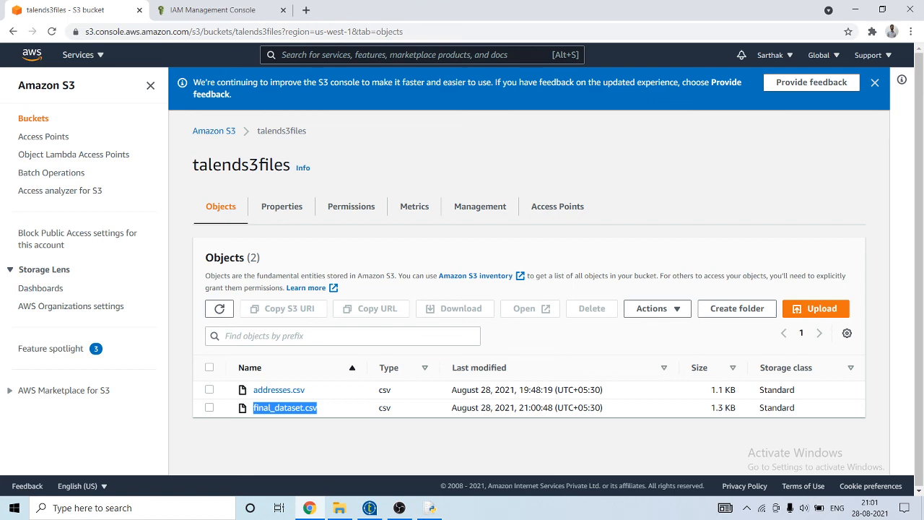
pyautogui.click(369, 507)
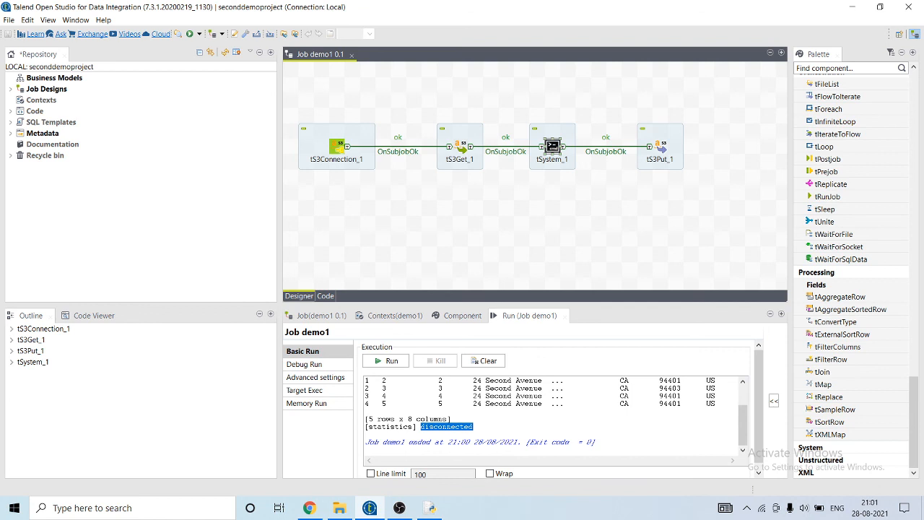
pyautogui.click(399, 507)
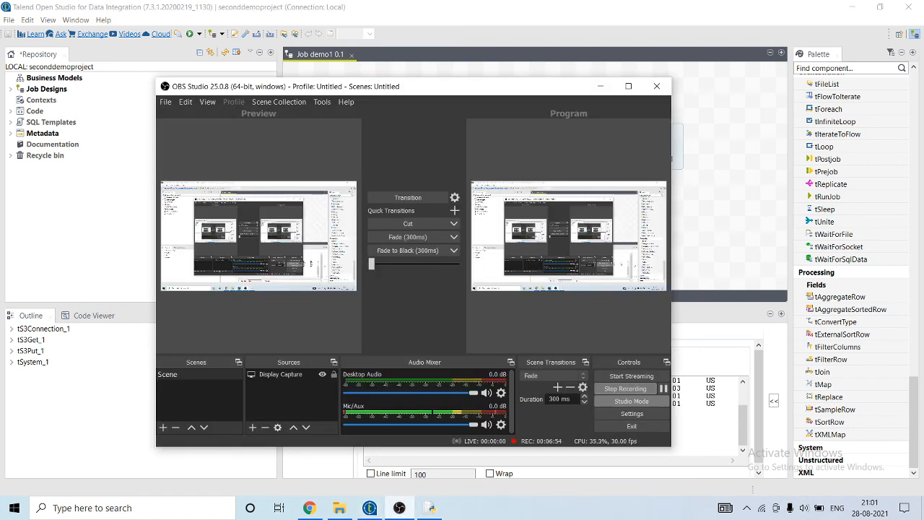